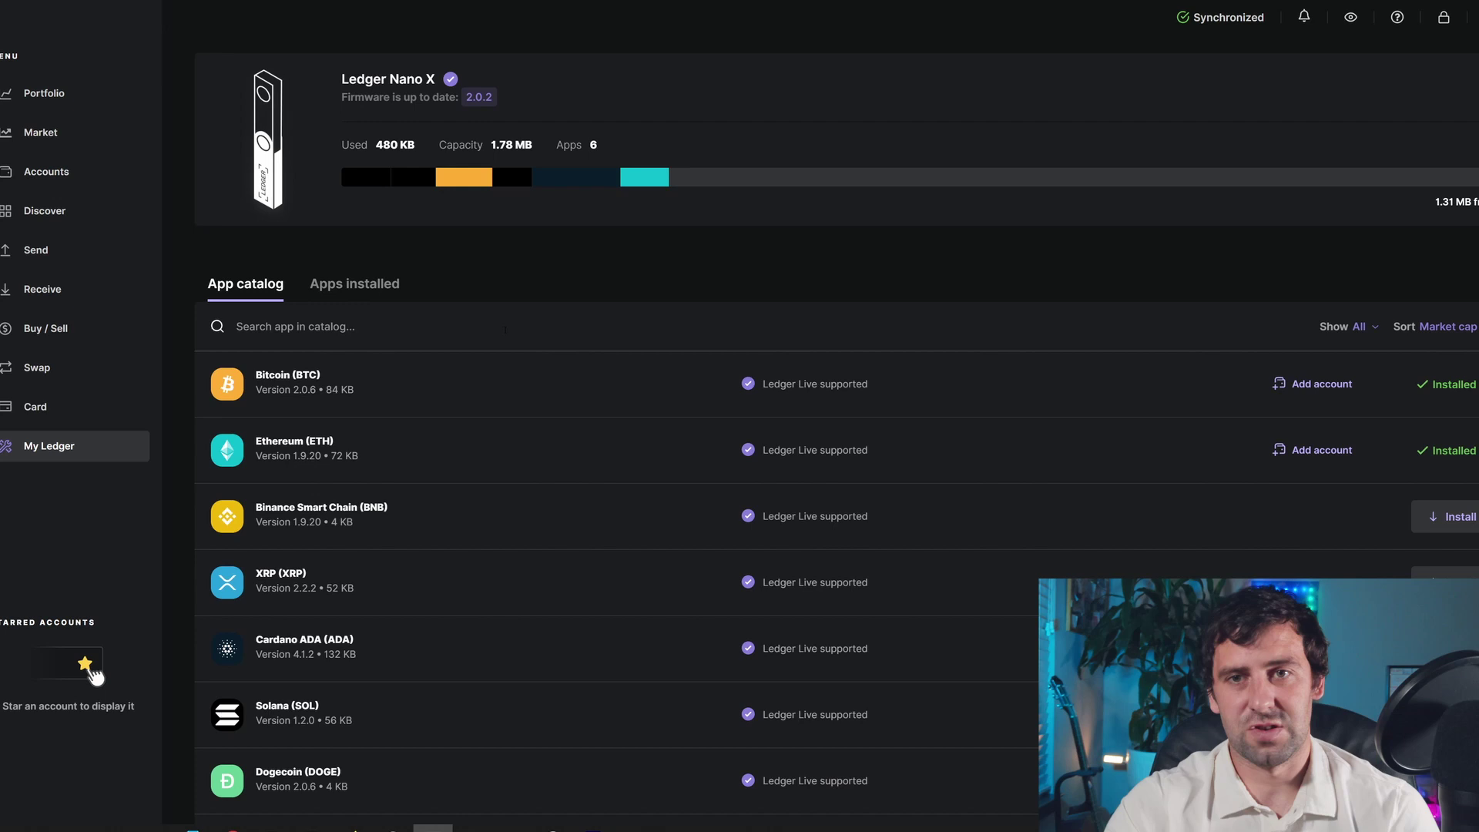
Step: Search the app catalog for 'hedera' and install the Hedera (HBAR) app on the Nano X
text(hedera)
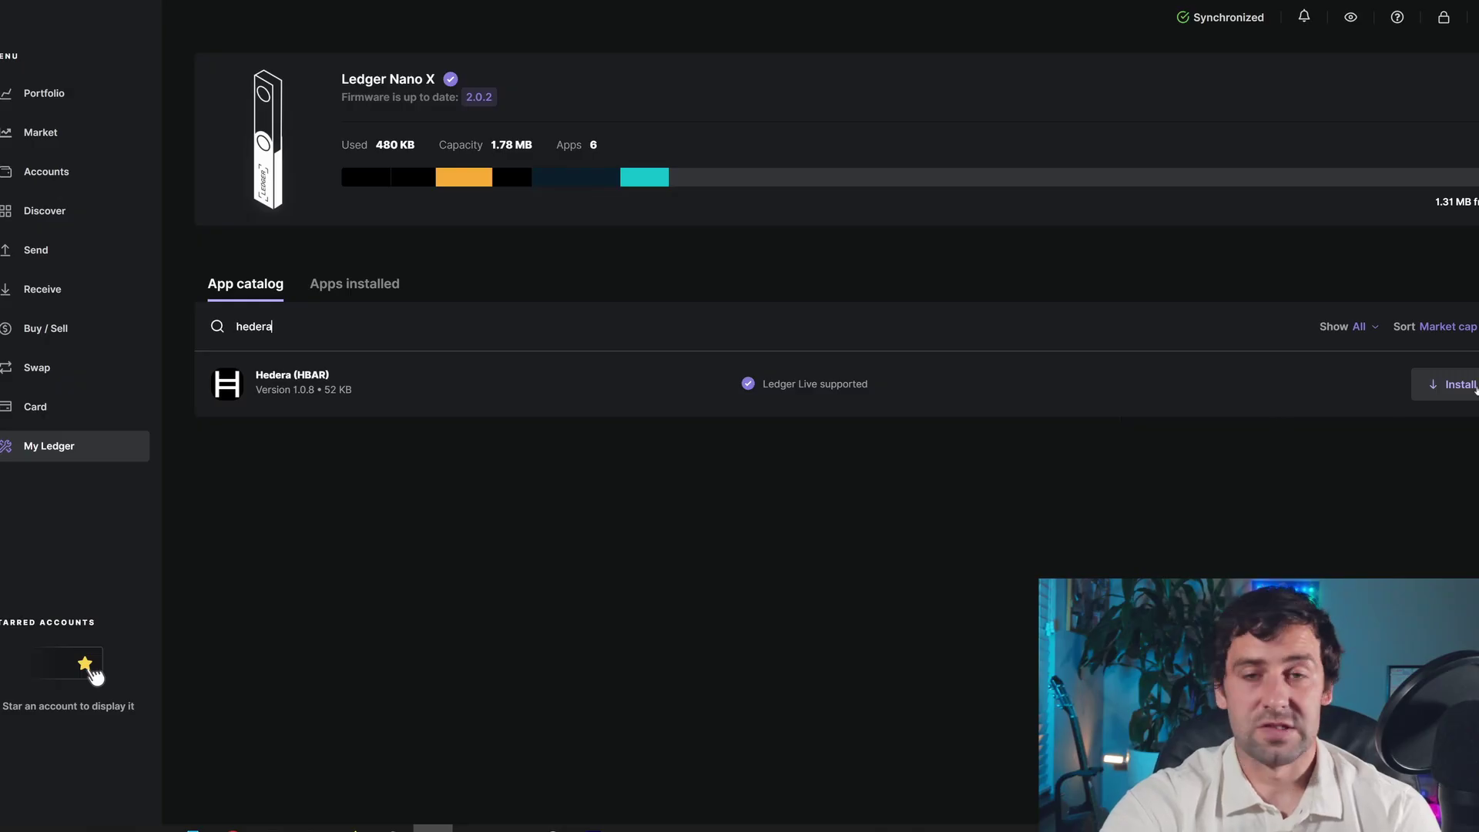
click(1460, 384)
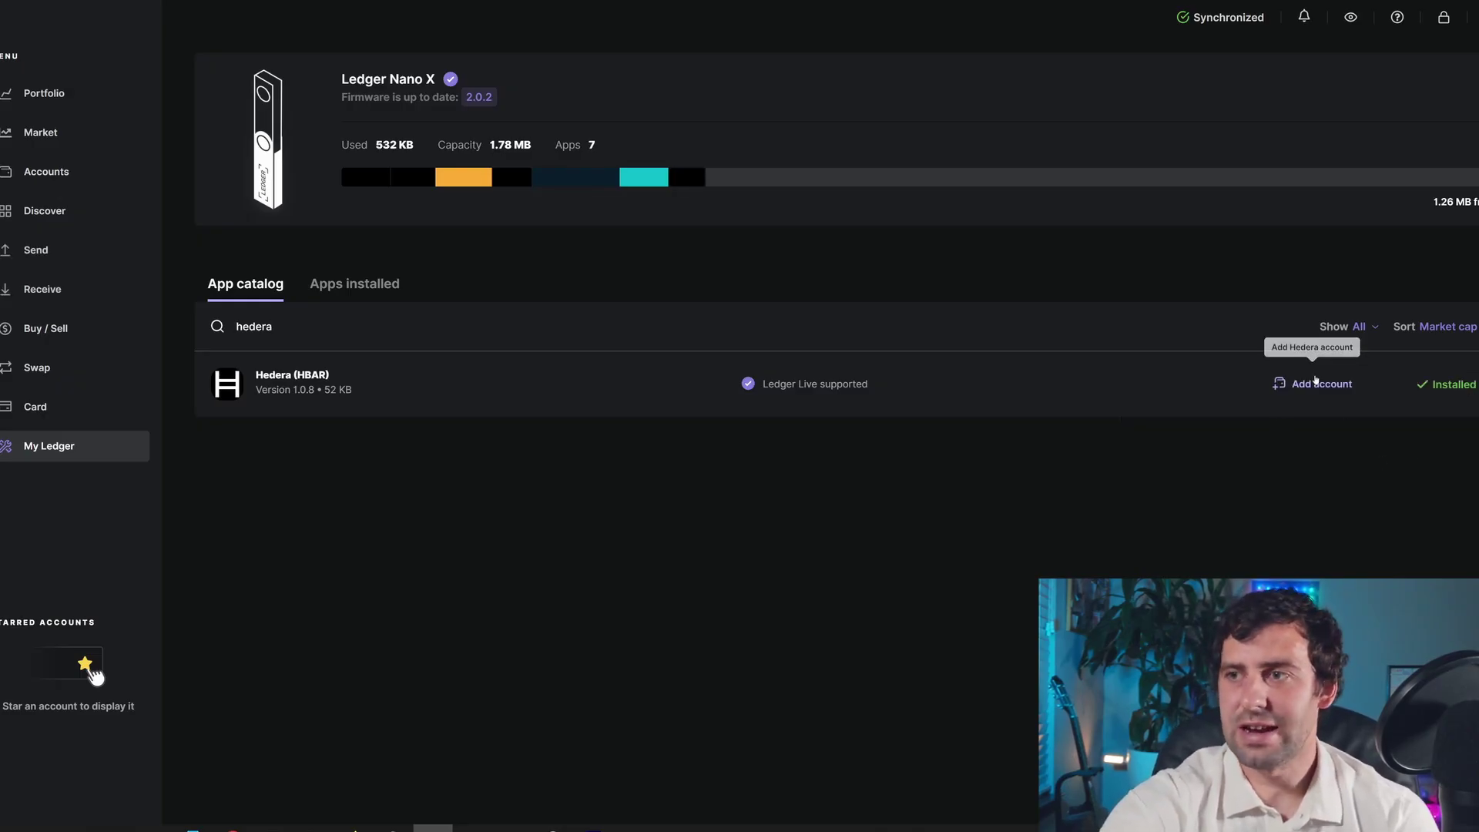
Step: Add a Hedera 1 account in Ledger Live
click(1316, 383)
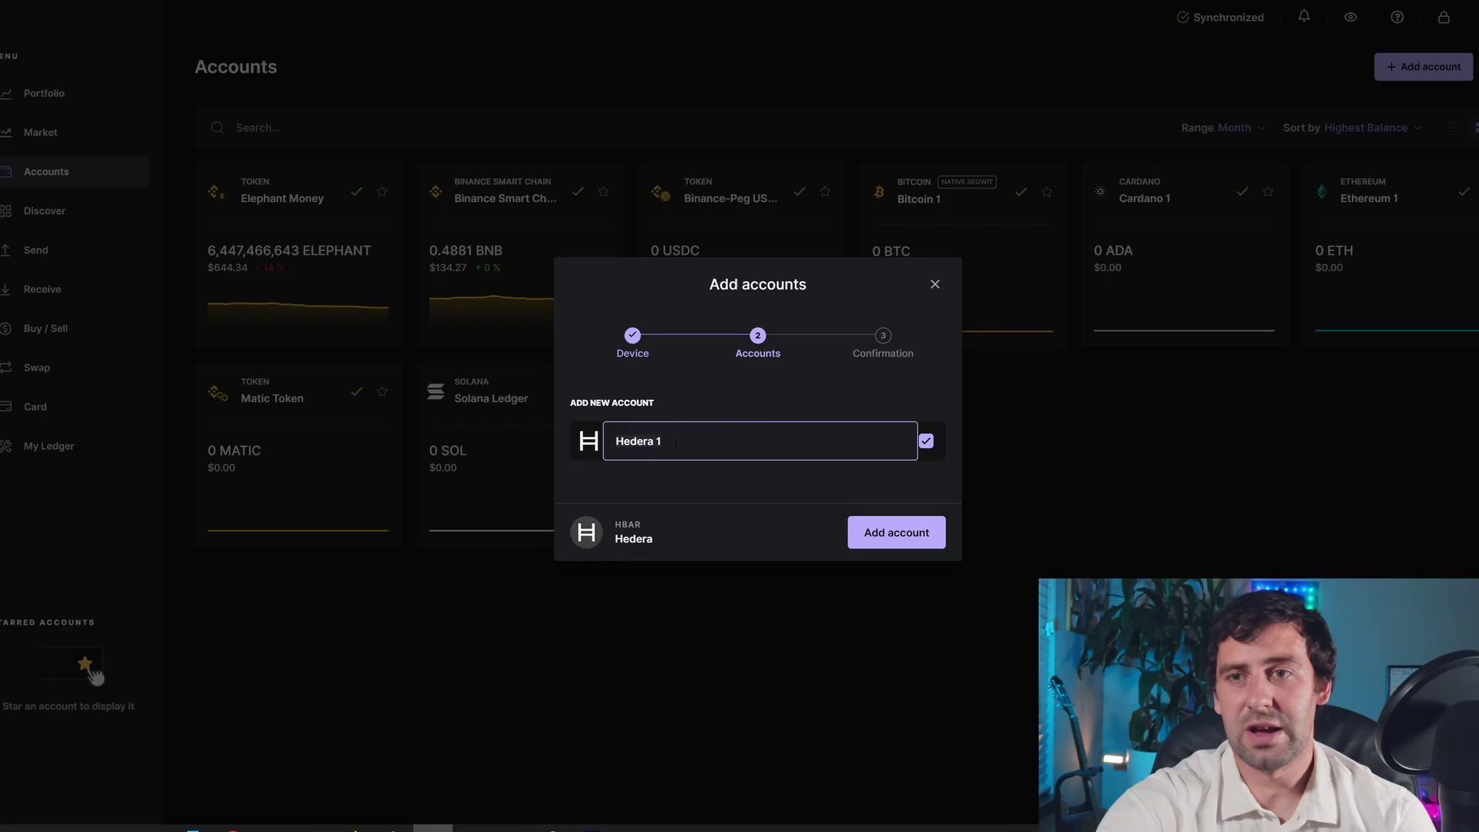
click(903, 537)
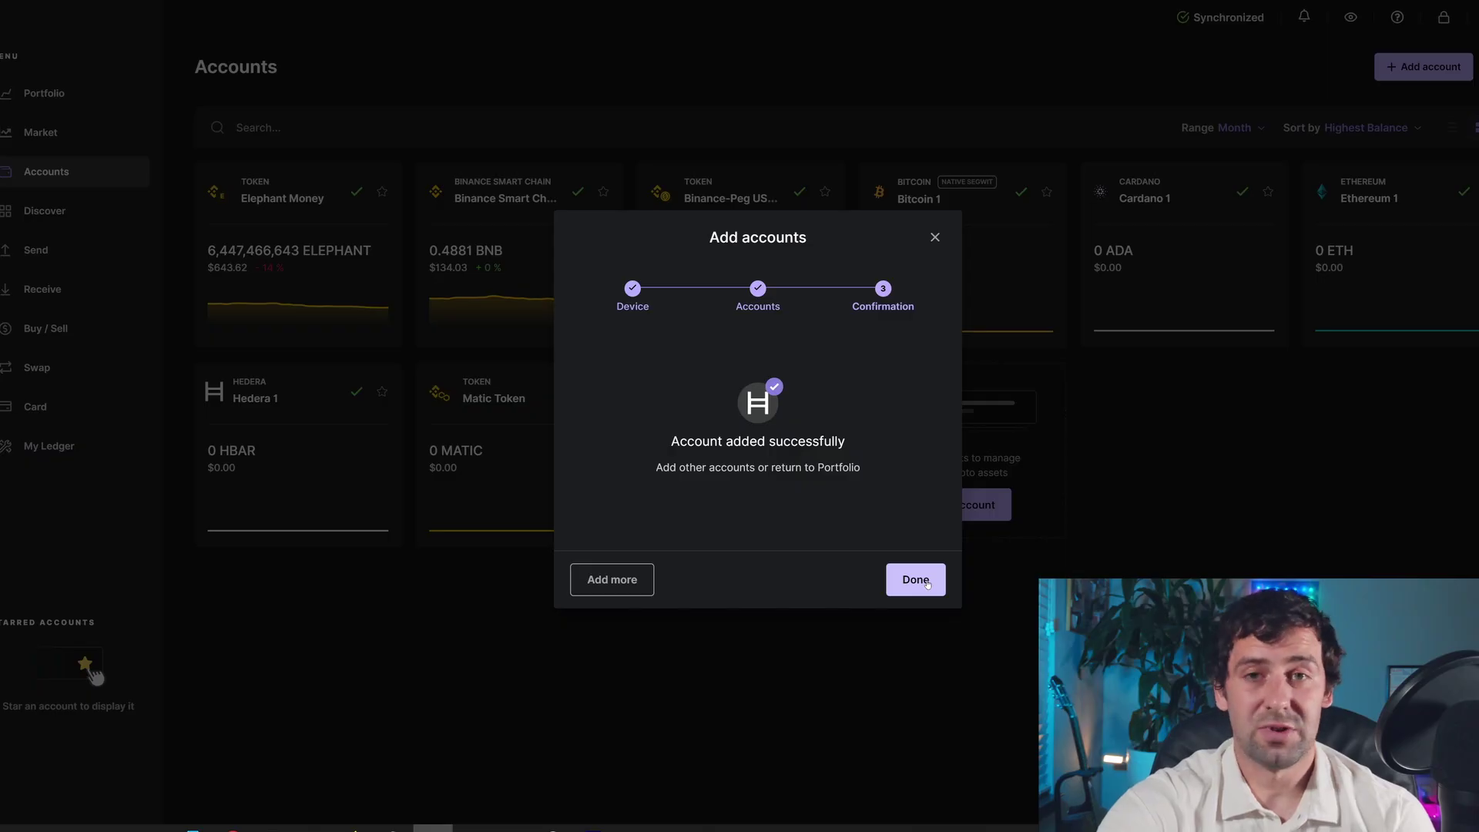
click(928, 584)
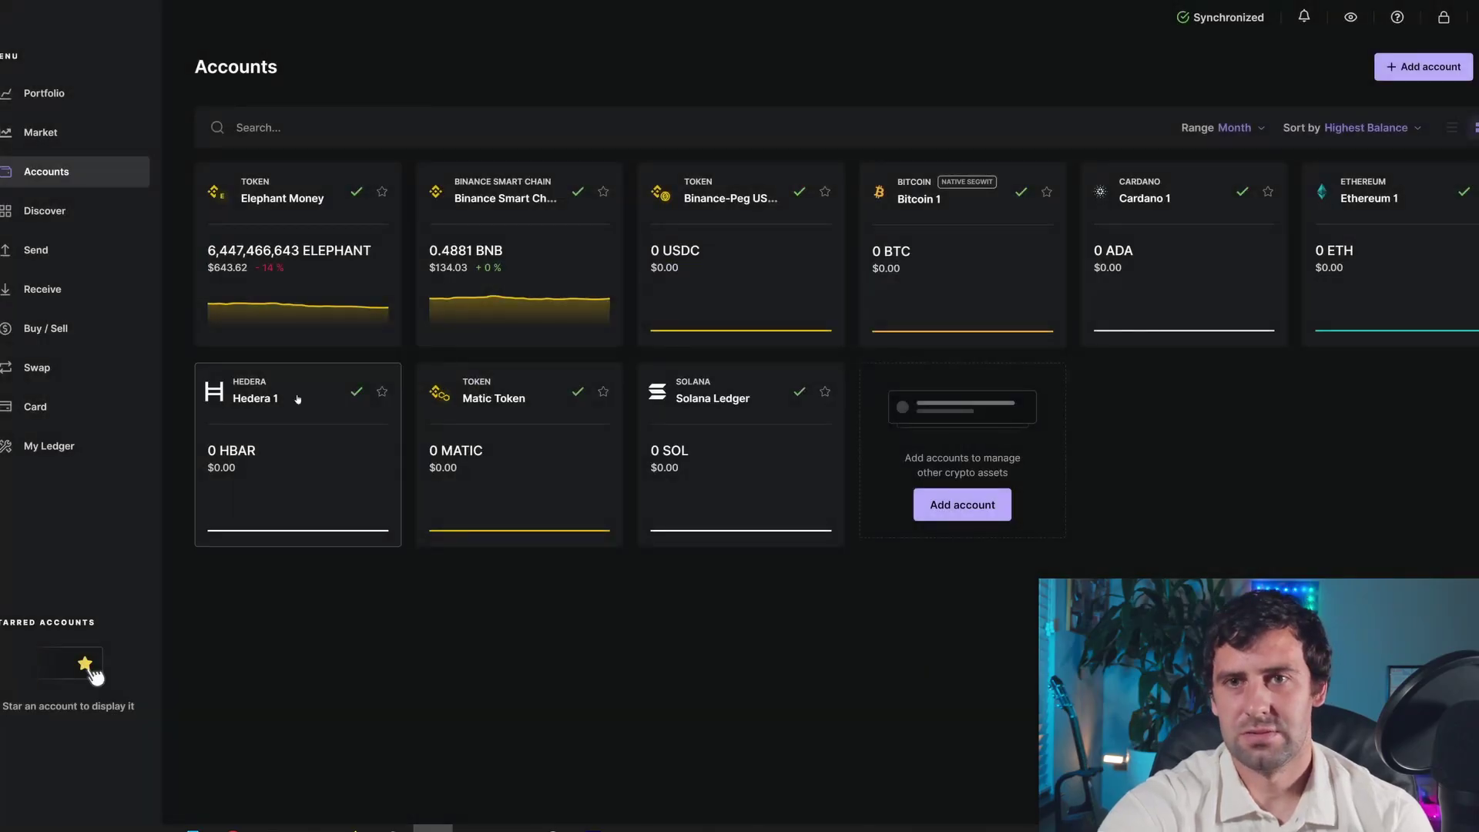
Step: Show the Hedera 1 receive address as a QR code
click(297, 399)
click(910, 401)
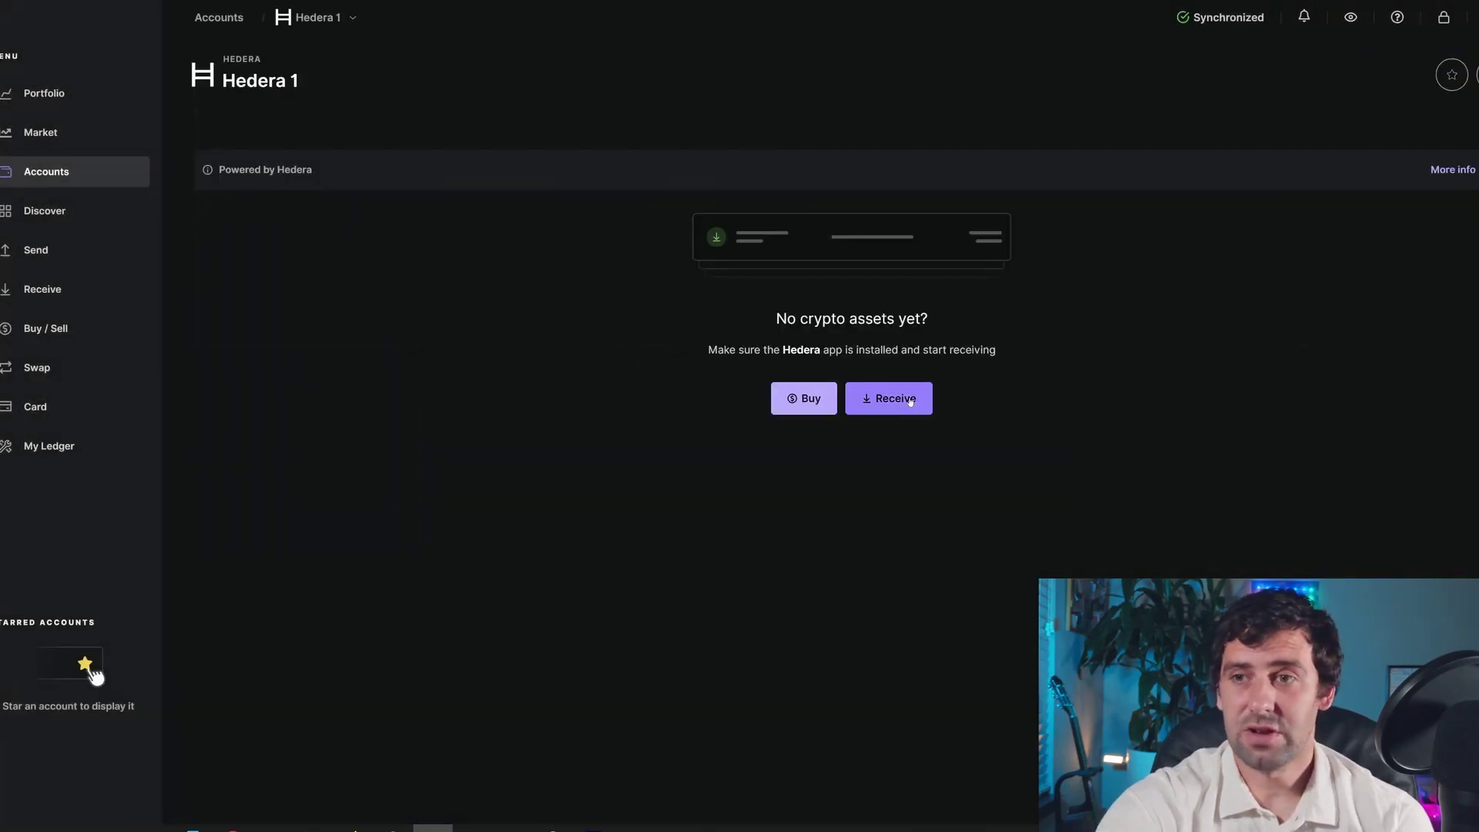
click(917, 526)
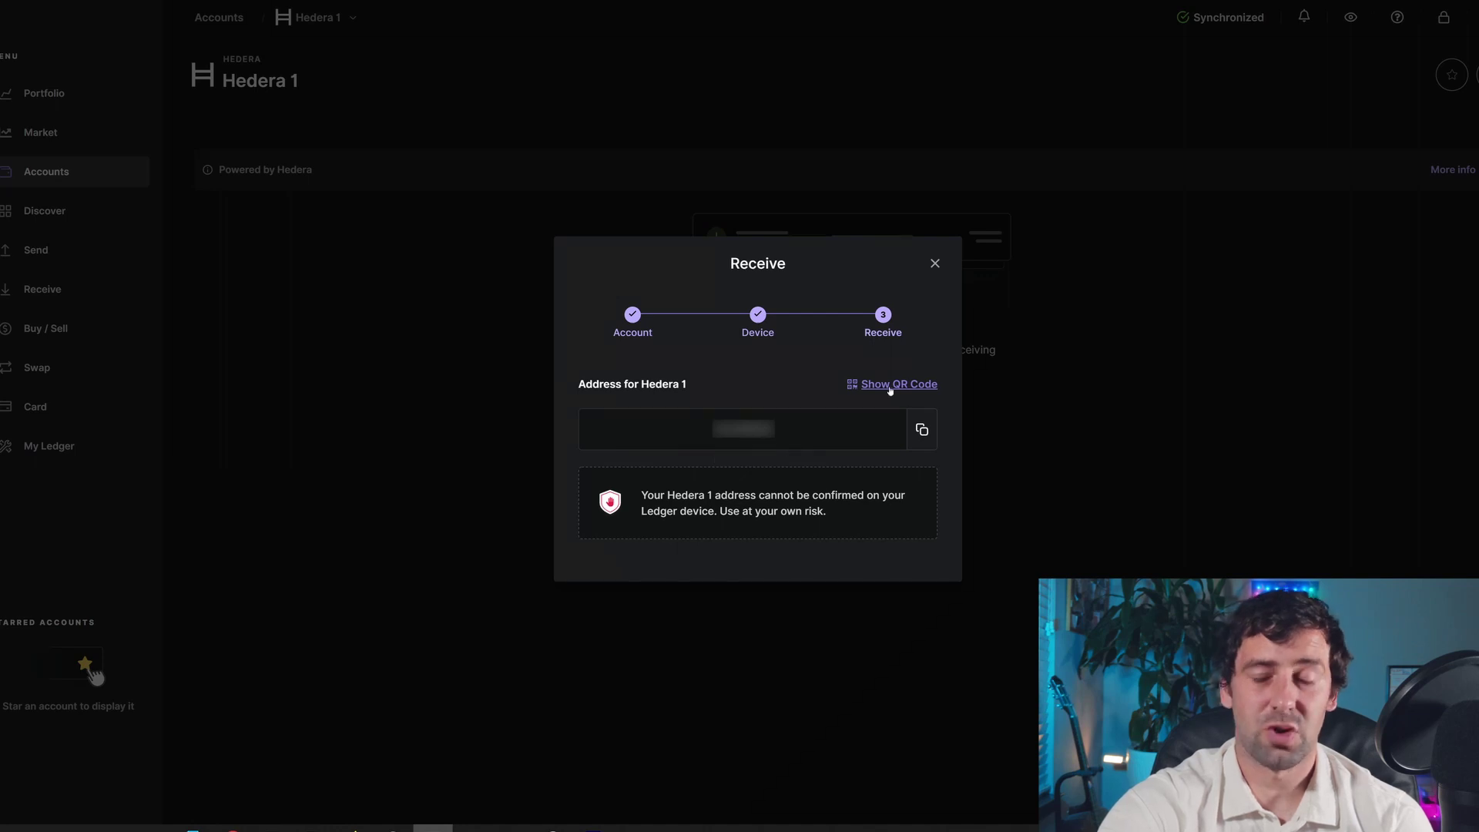
click(891, 386)
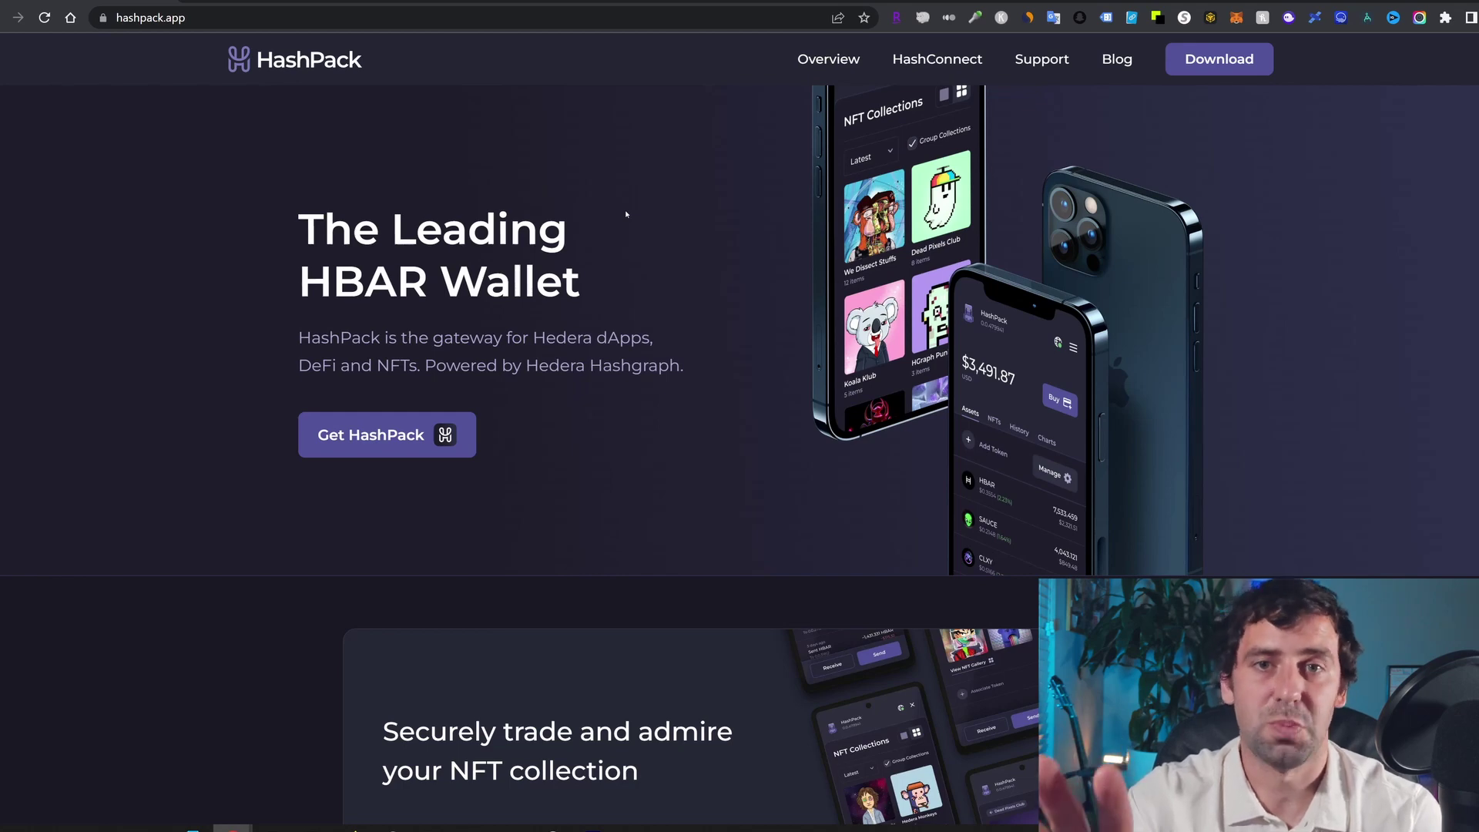
Step: Go from hashpack.app's Download page to the Hashpack extension's Chrome Web Store listing
click(1219, 60)
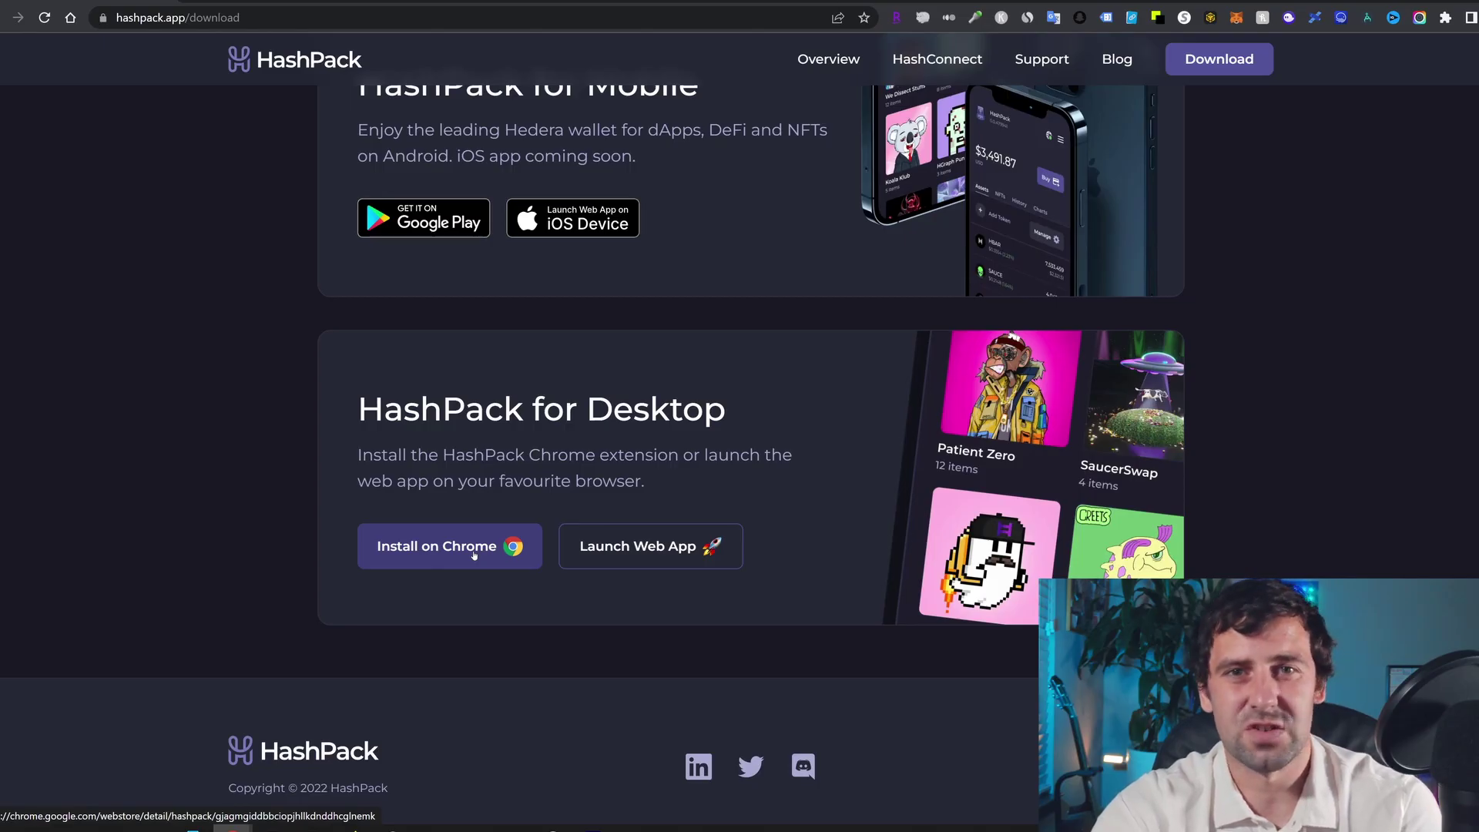
click(471, 555)
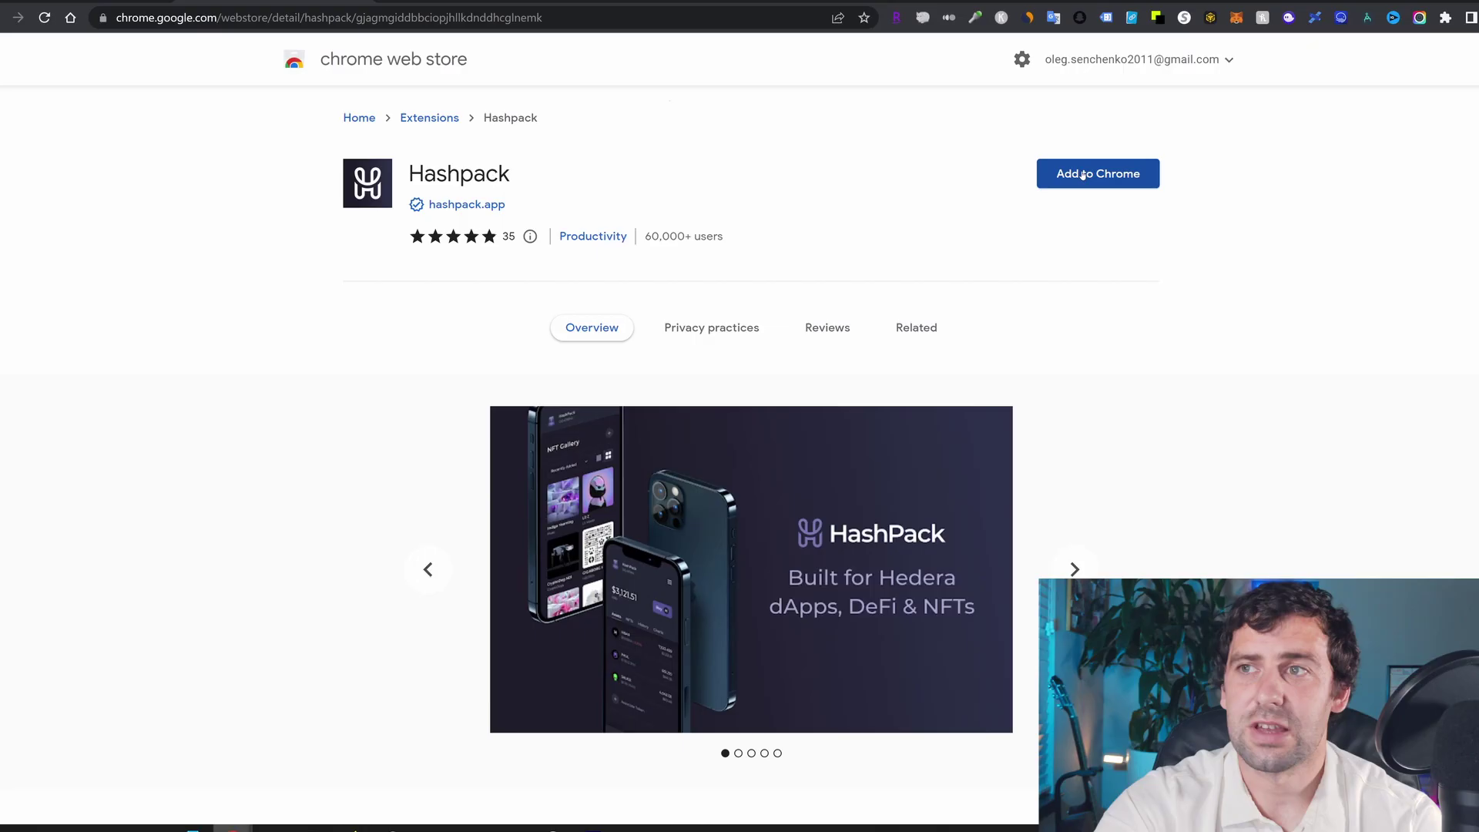
Step: Add the Hashpack extension to Chrome and launch it from the Extensions menu
click(1083, 175)
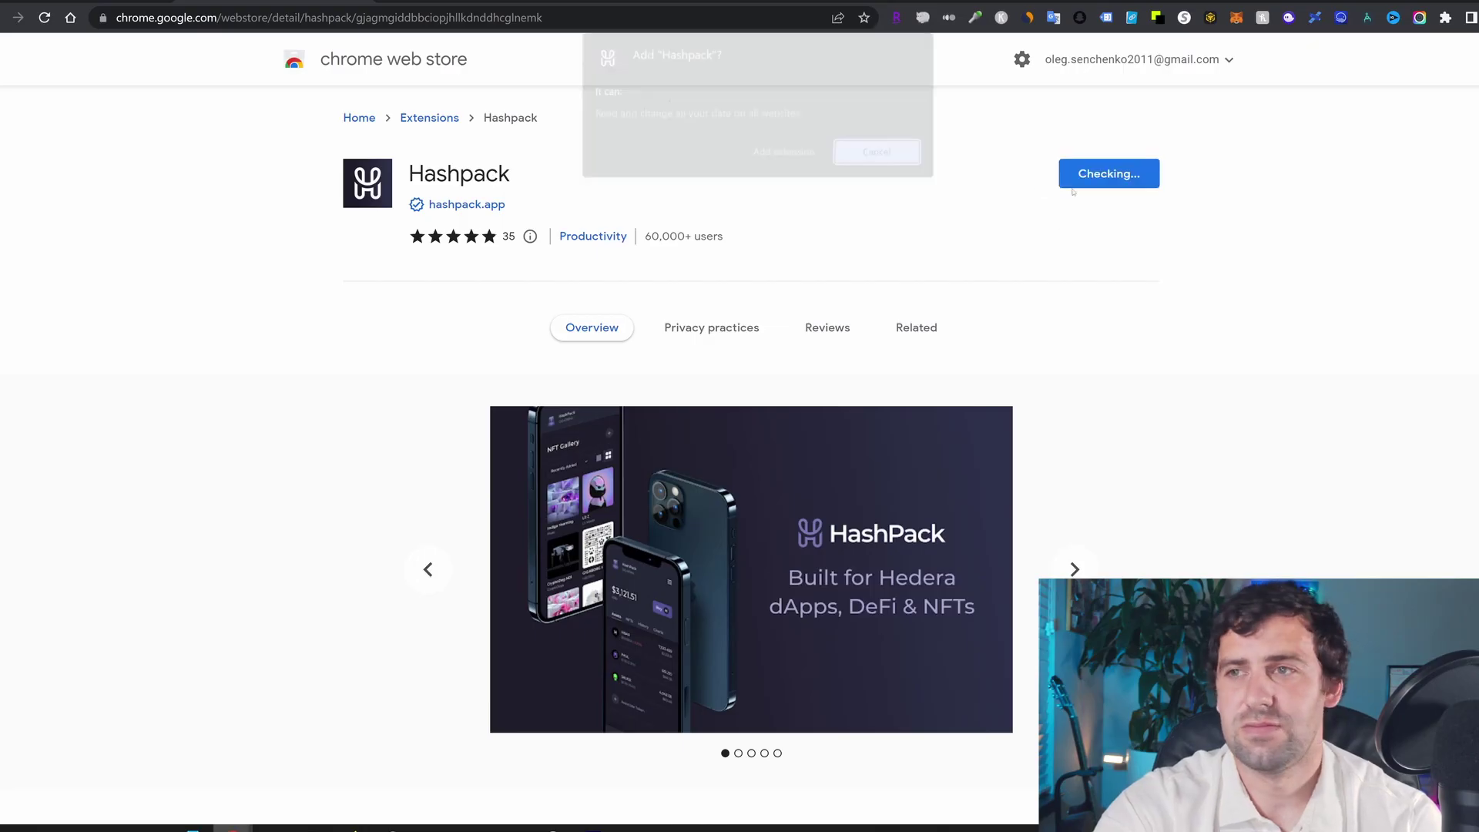
click(788, 157)
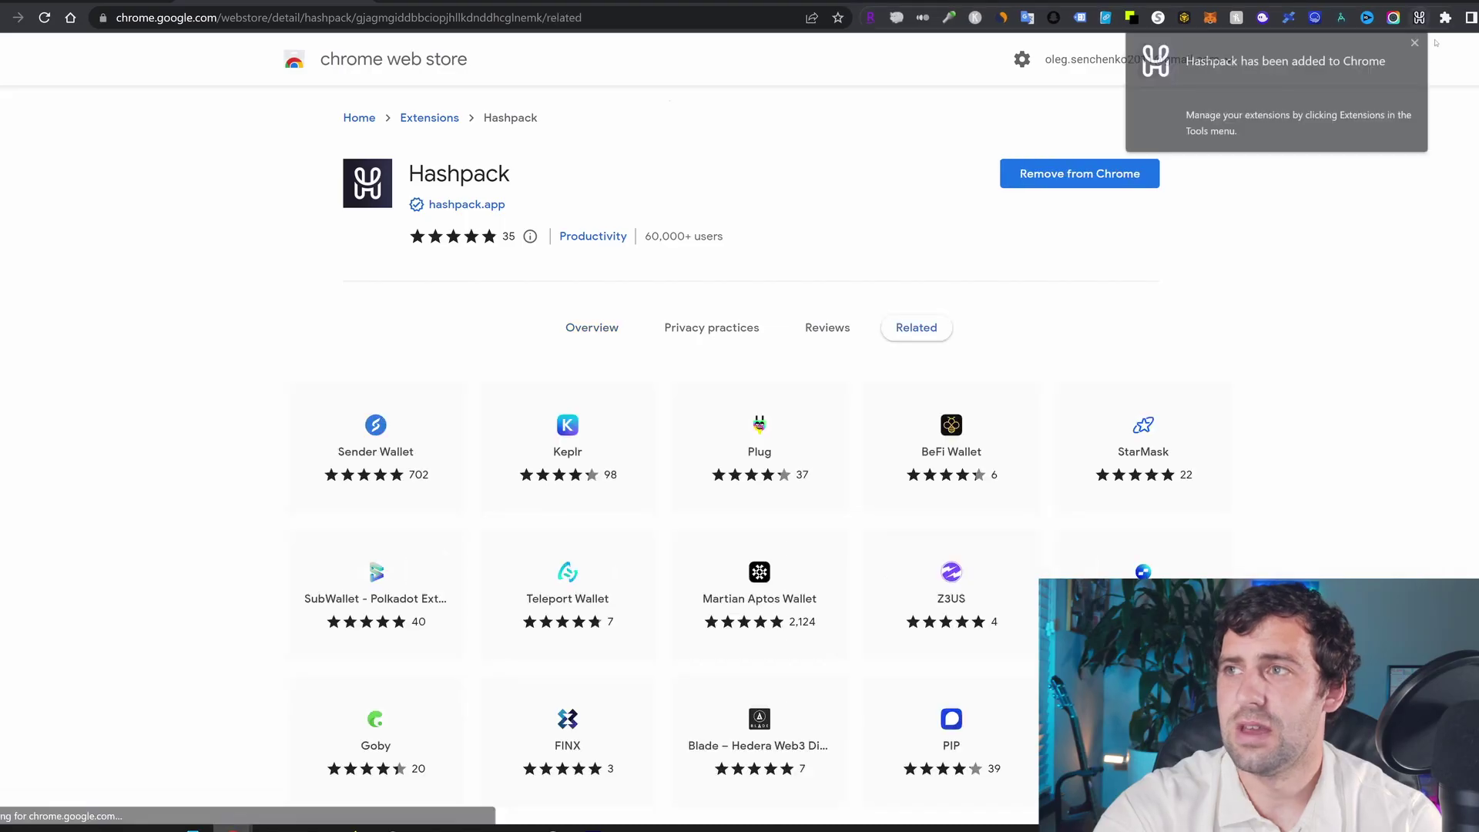
click(1446, 17)
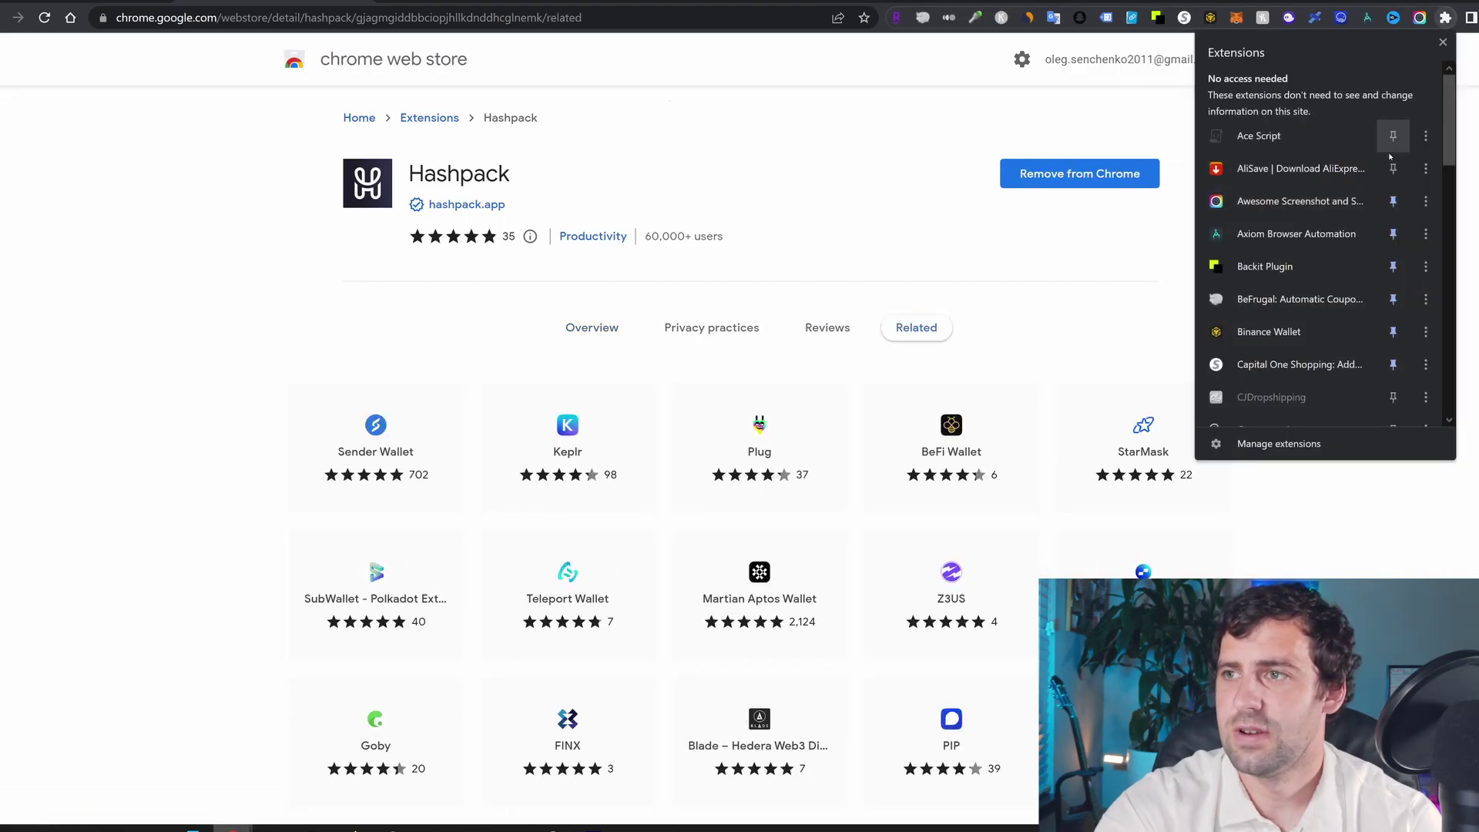
scroll(1376, 308, down, 2)
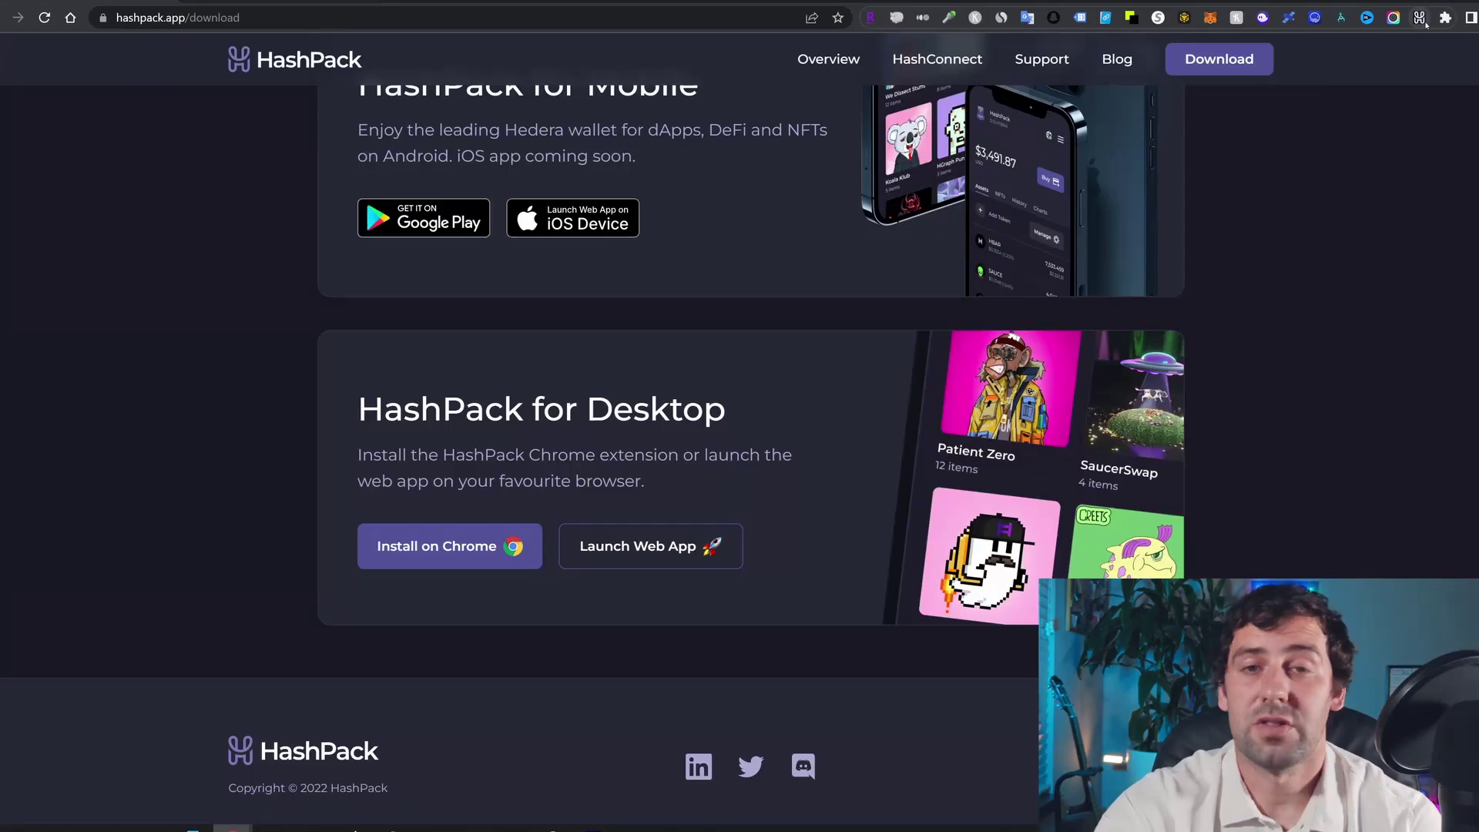
click(1421, 18)
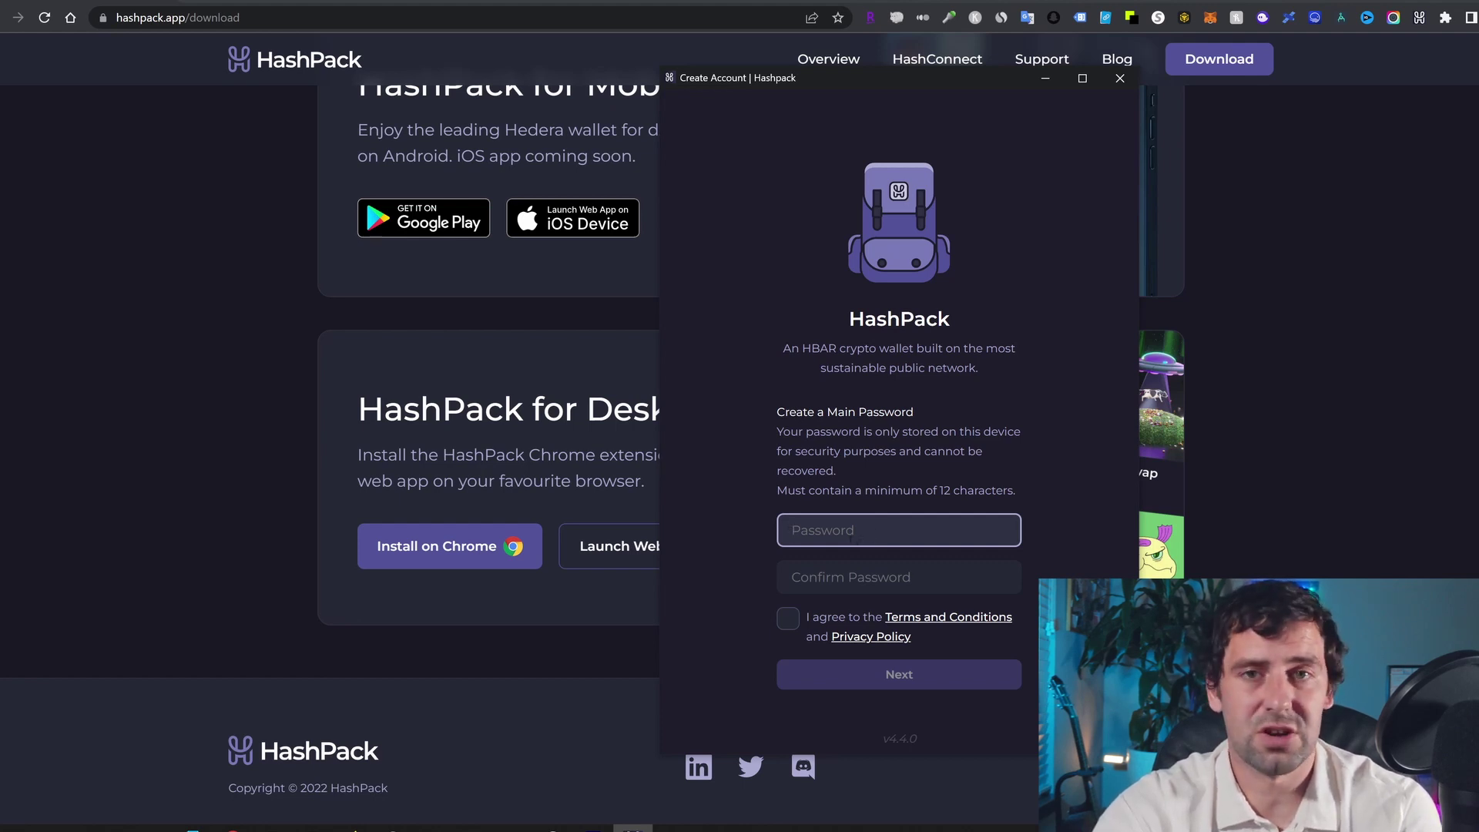
Step: Fill in the HashPack main password and its confirmation, accept the terms, and continue
mouse_move(393, 827)
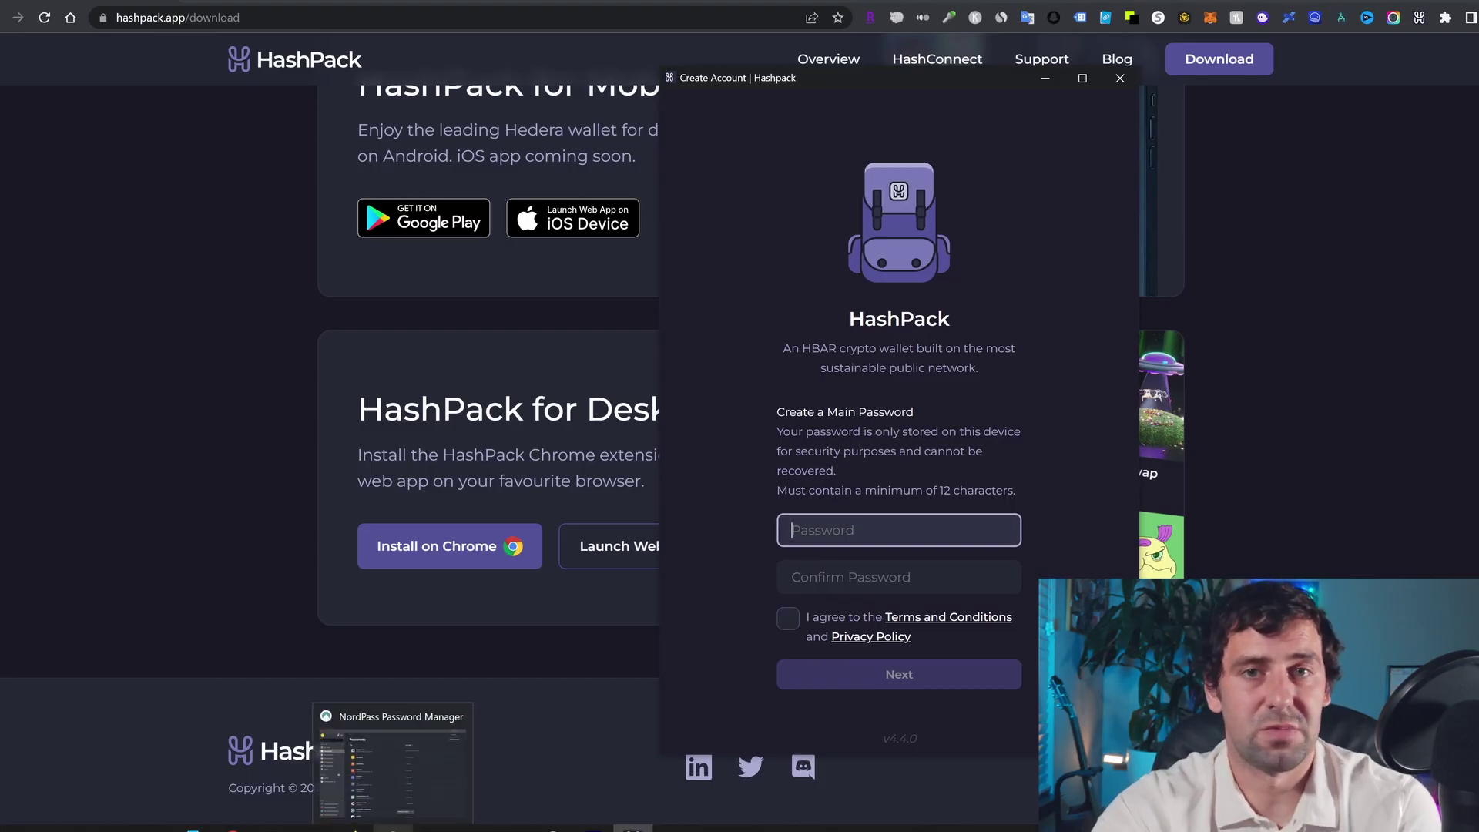
key(ctrl+v)
click(879, 579)
key(ctrl+v)
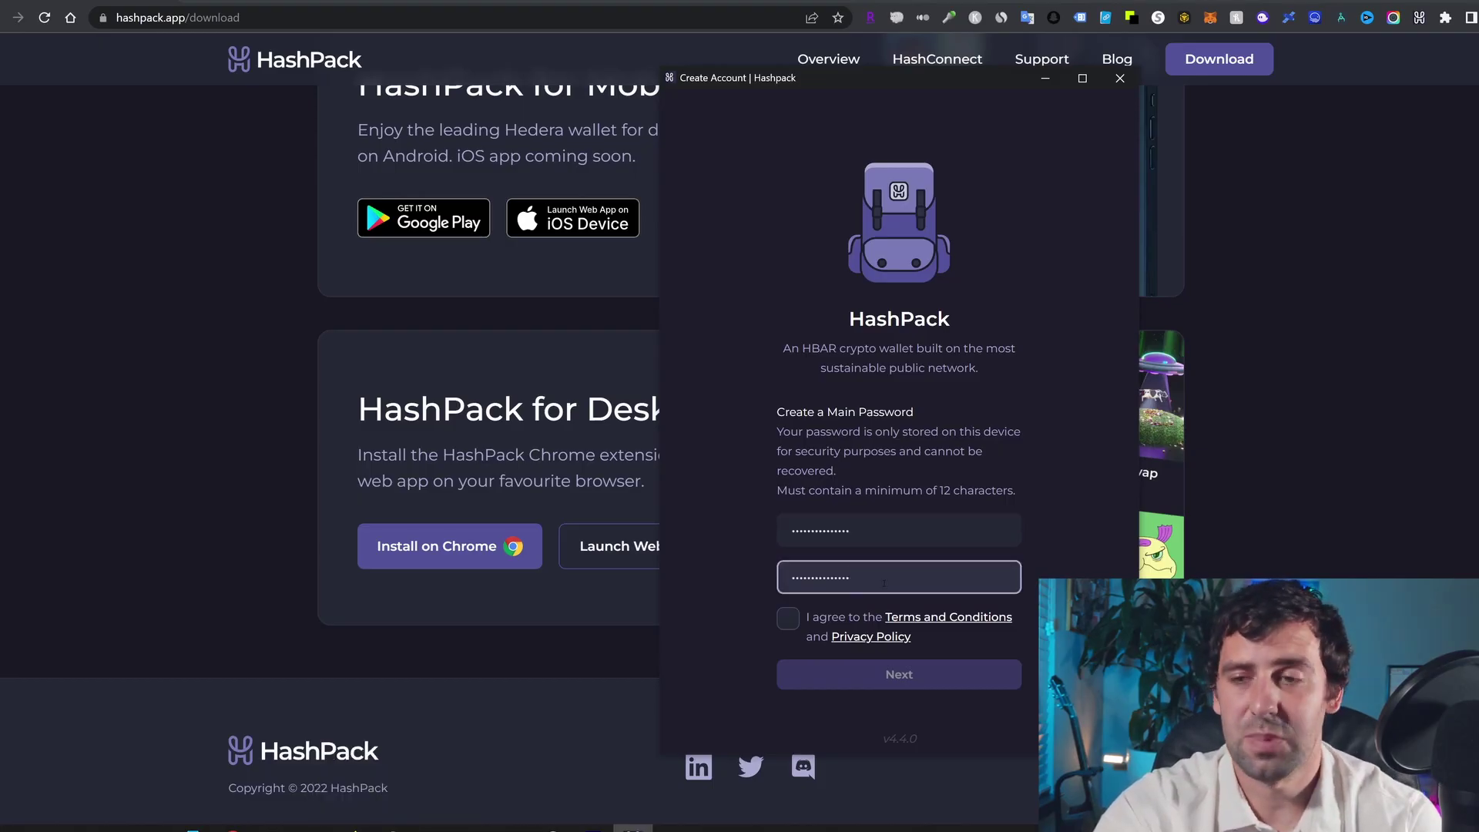
click(788, 617)
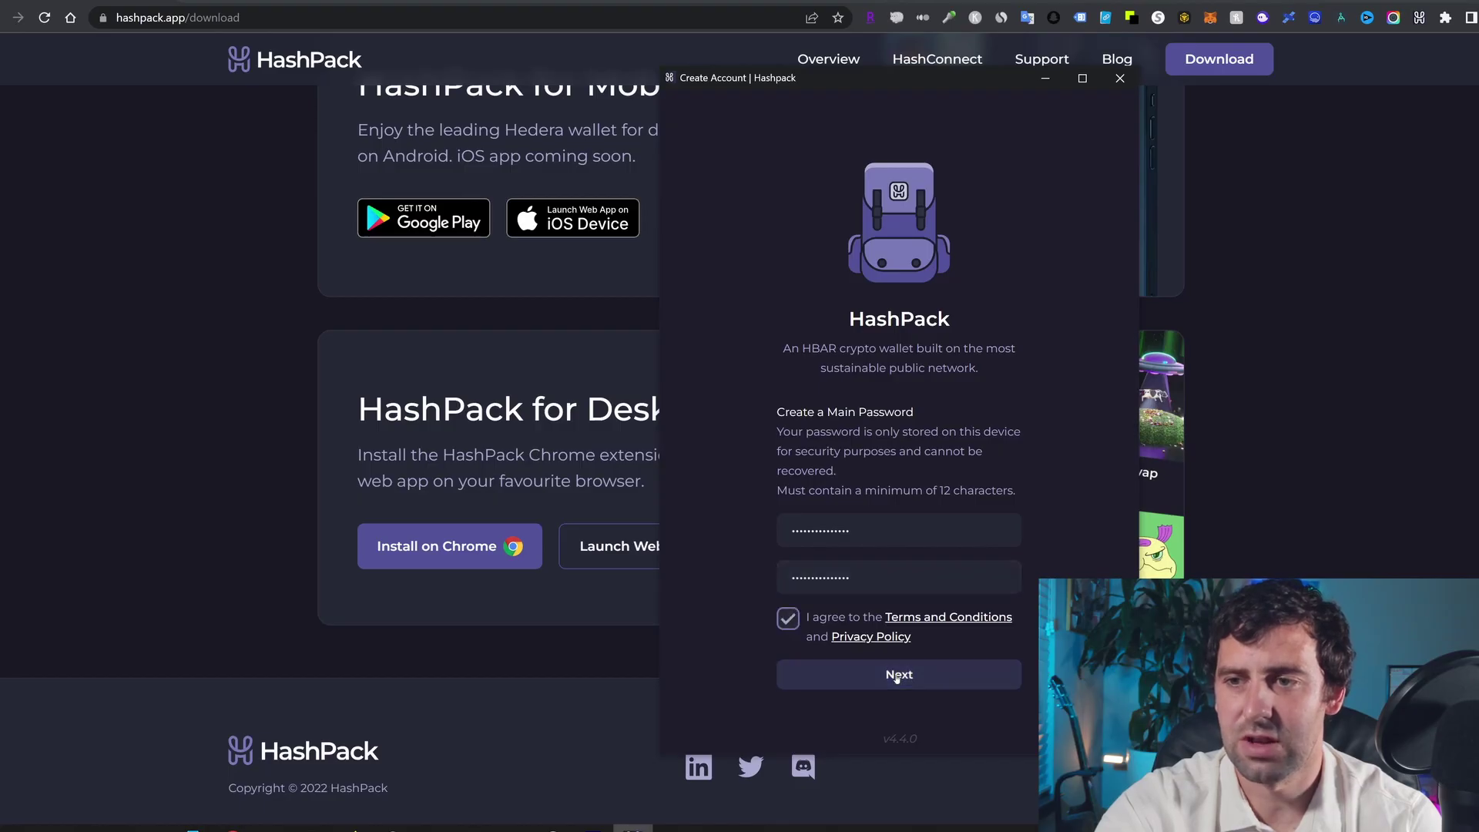
click(897, 676)
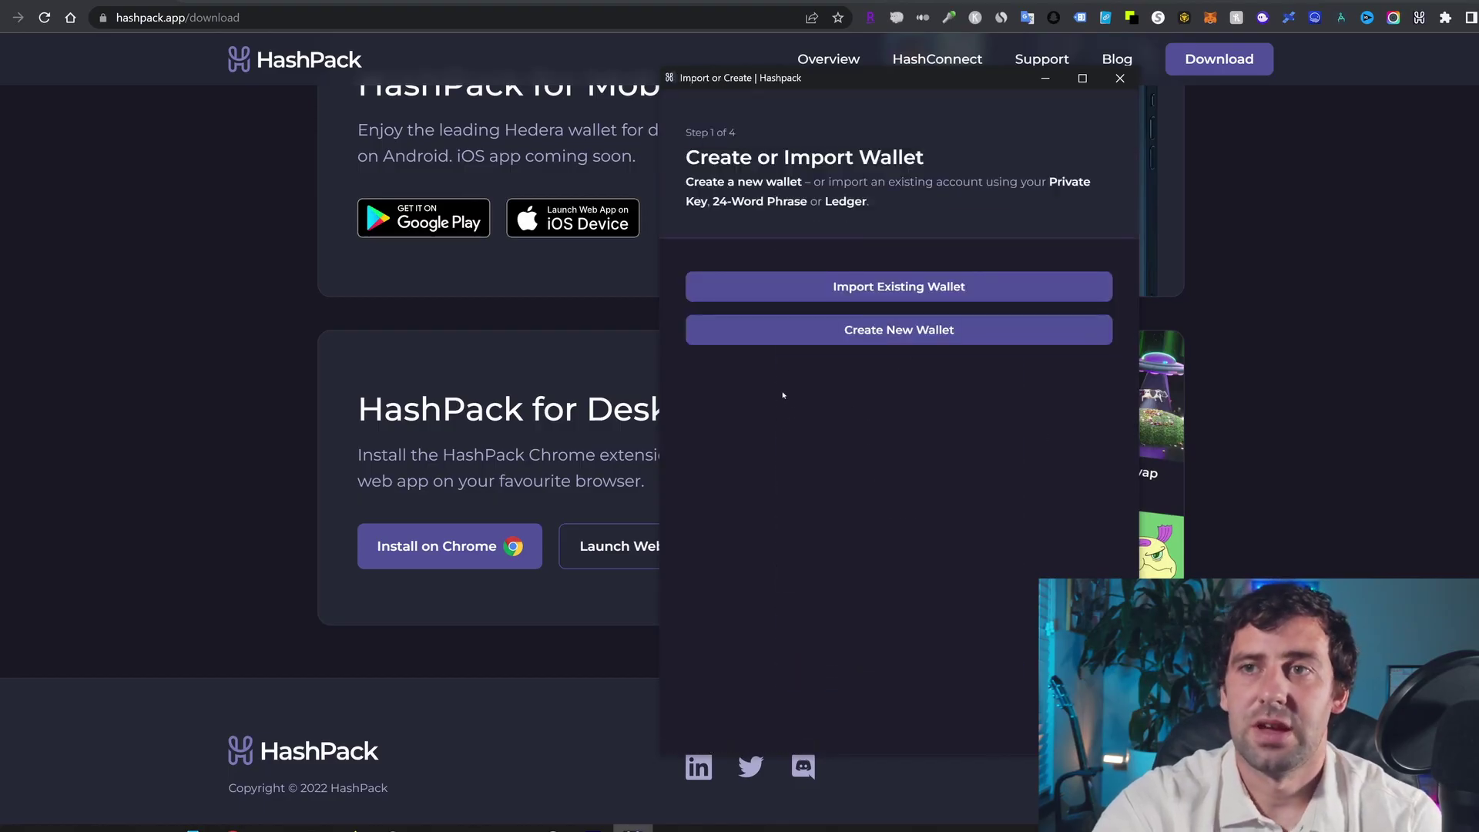
Step: Start a new wallet using Ledger and connect the device over WebHID
click(868, 331)
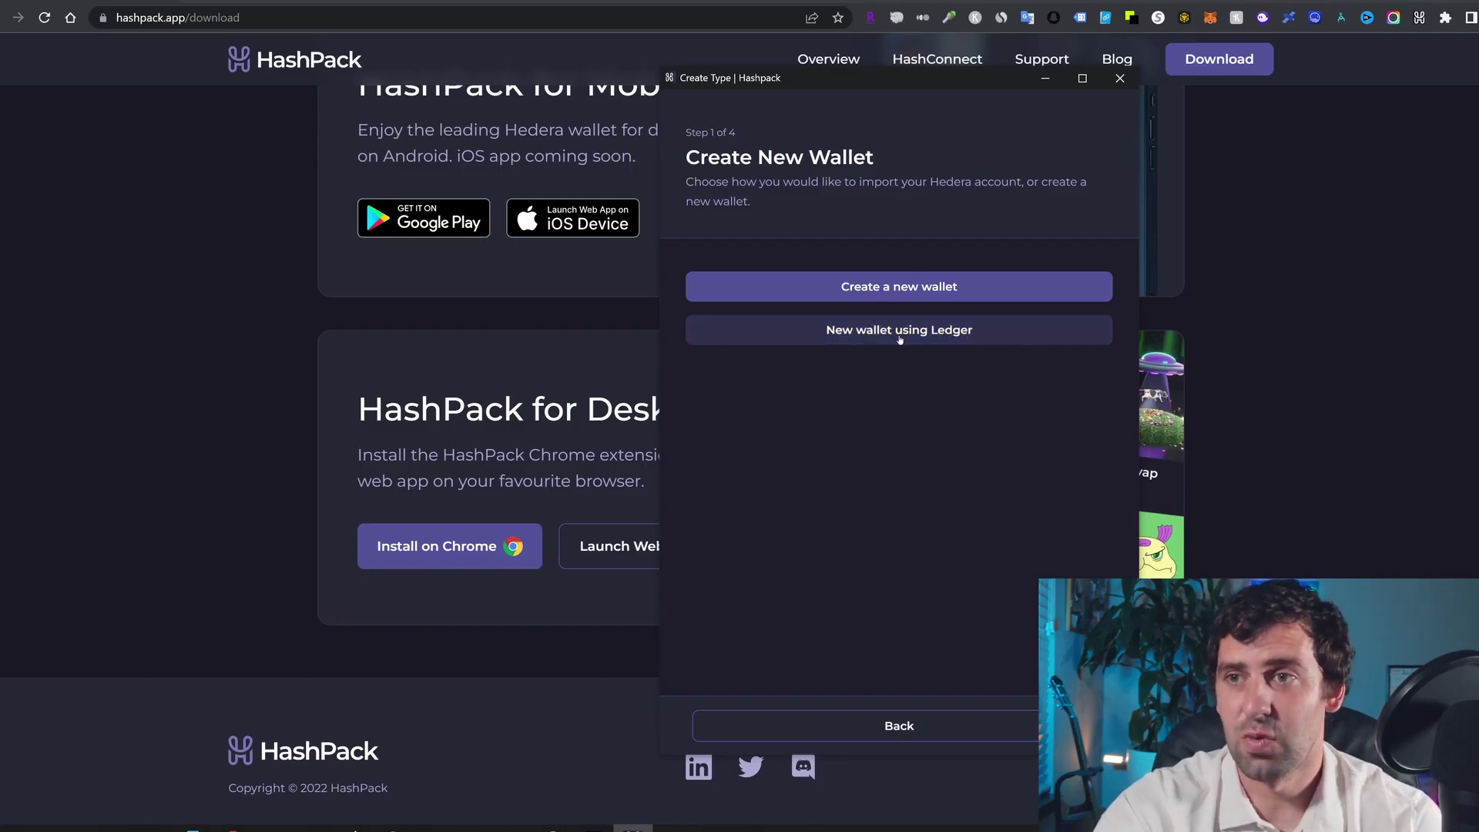
click(899, 339)
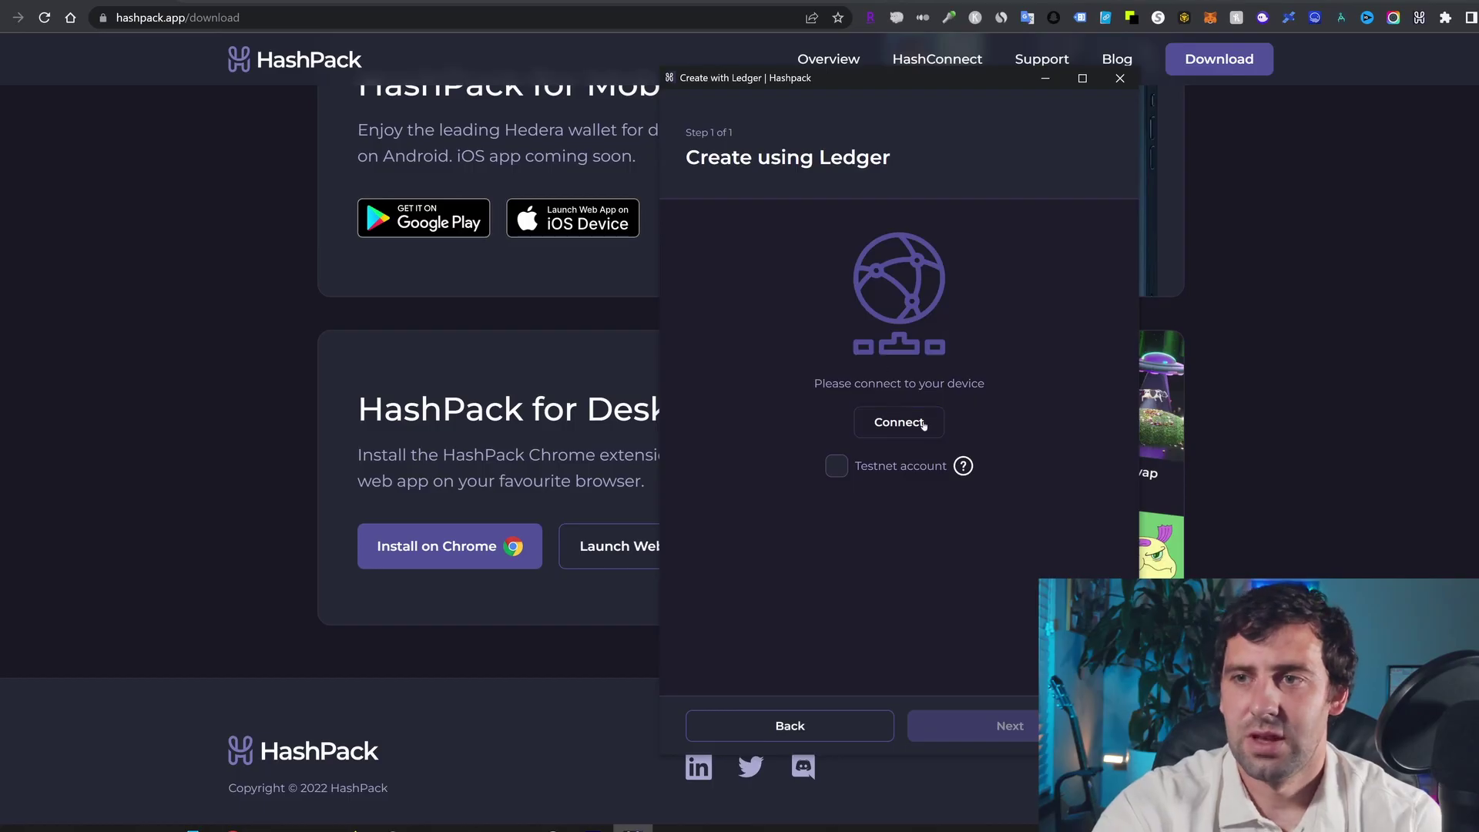
click(922, 425)
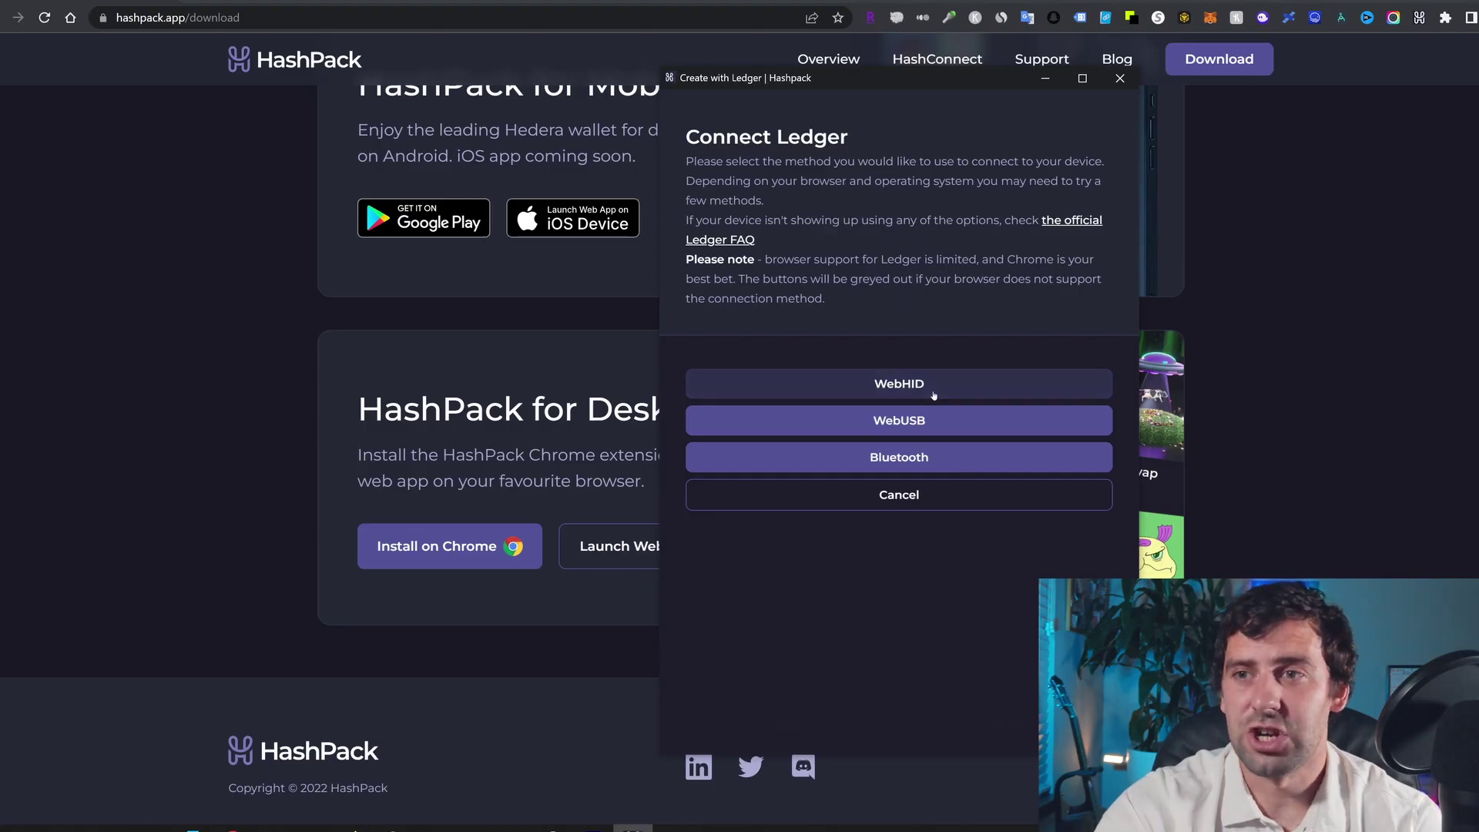
click(934, 391)
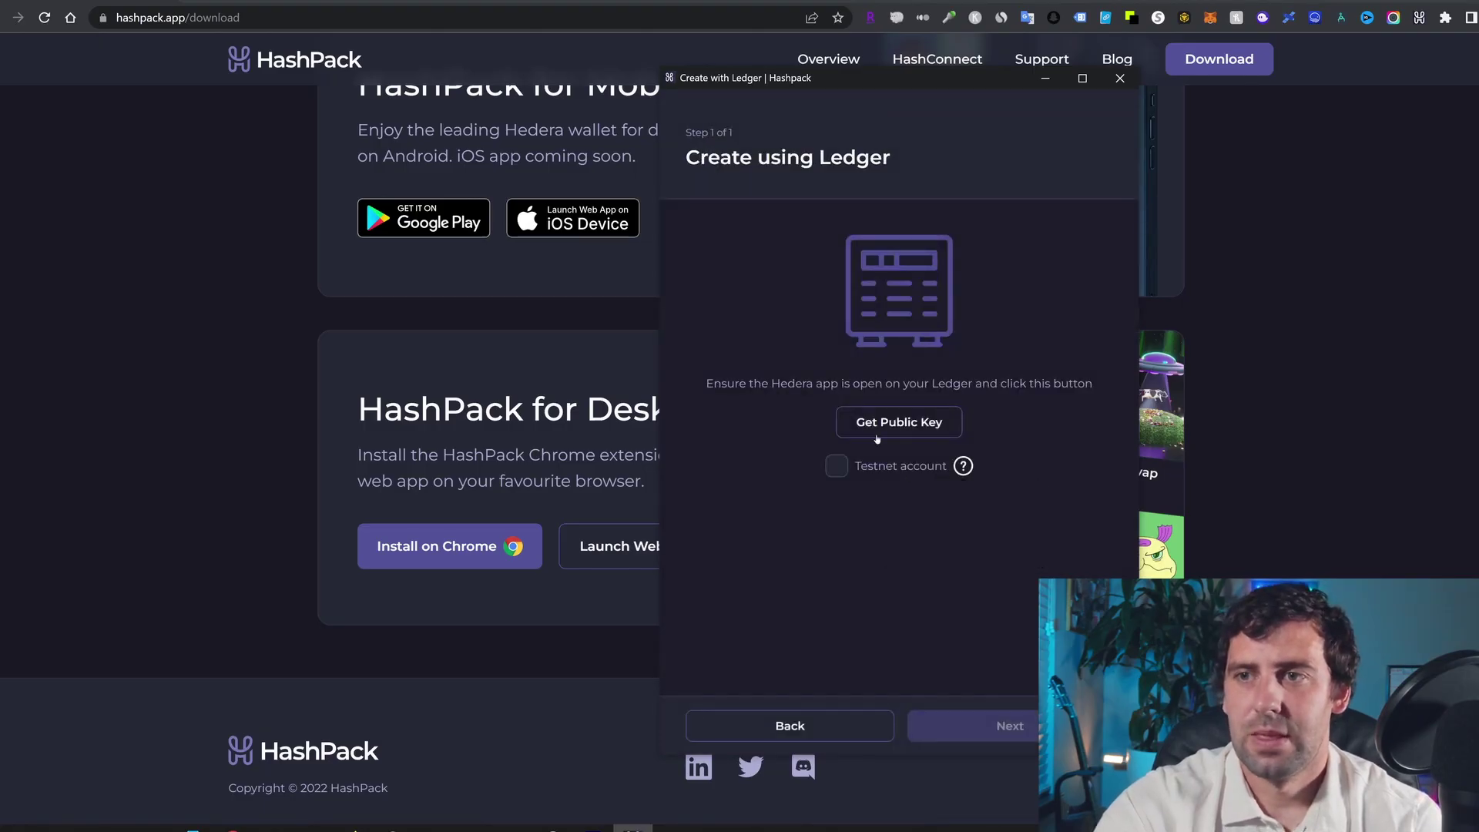
Step: Retrieve the Ledger's public key, approving on the device, and continue to Name Your Account
click(892, 423)
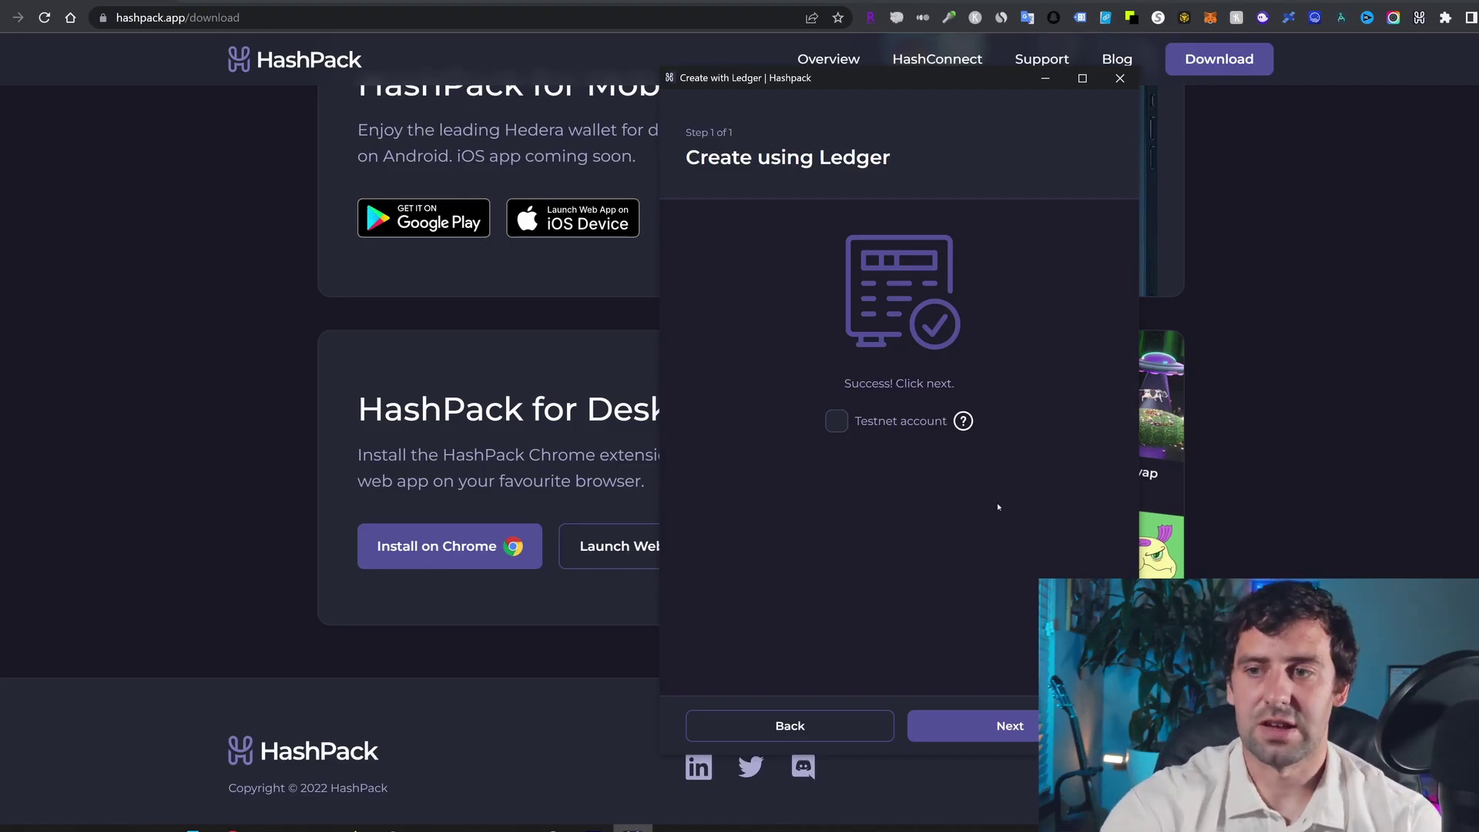
click(1005, 726)
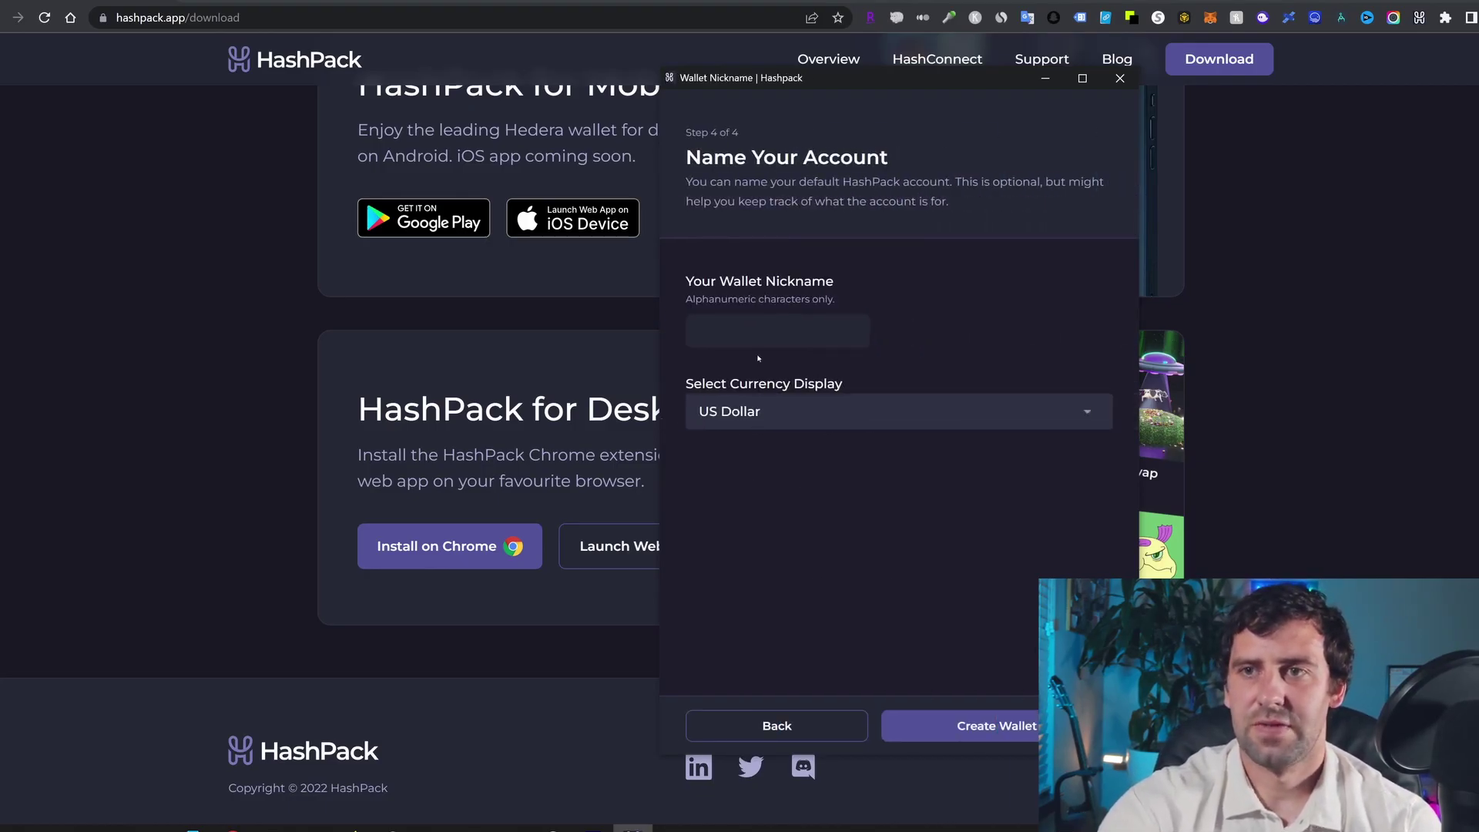
Step: Nickname the wallet 'Ledger' and create it
click(753, 333)
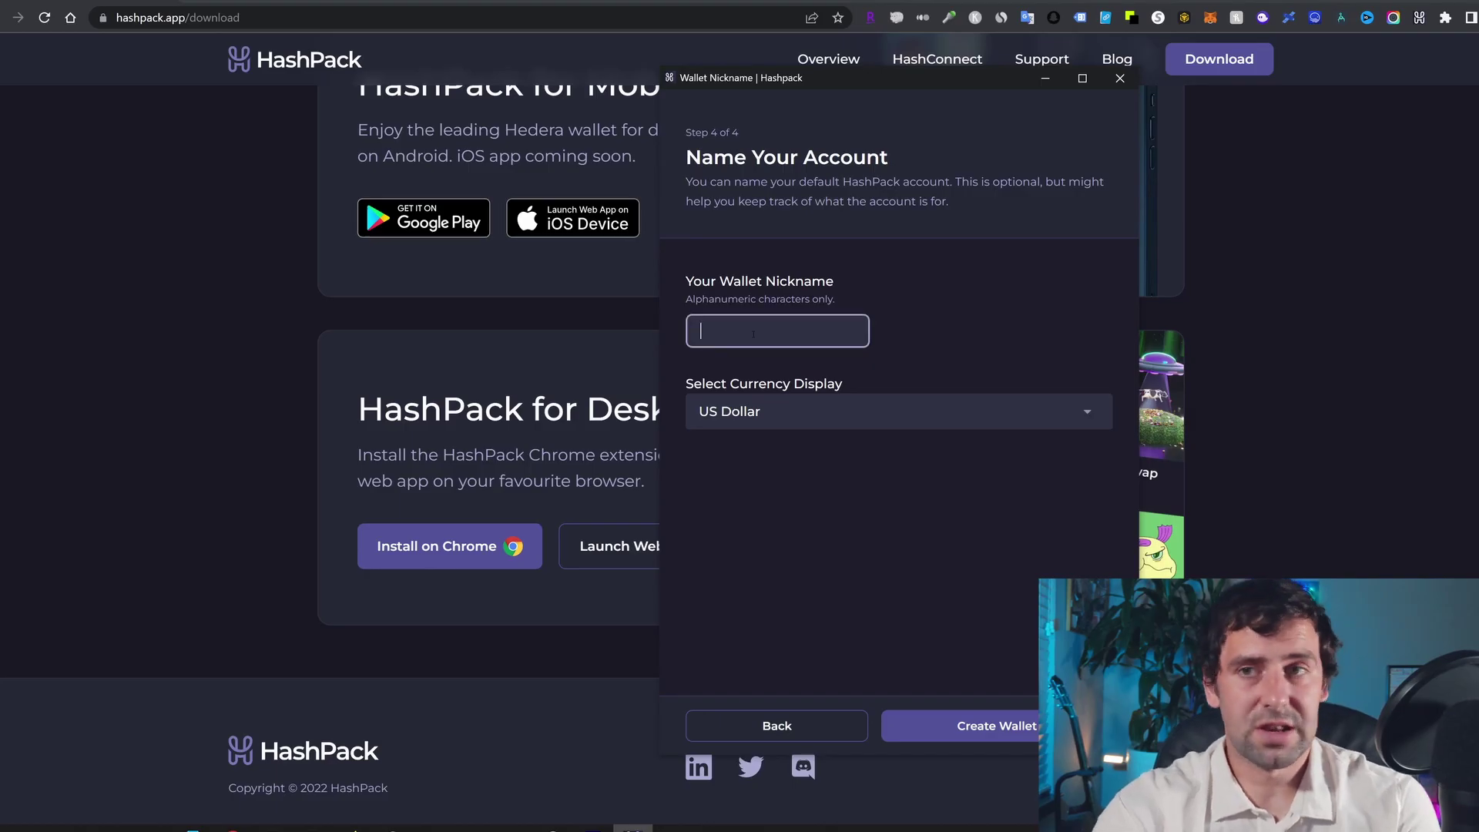
text(Ledger)
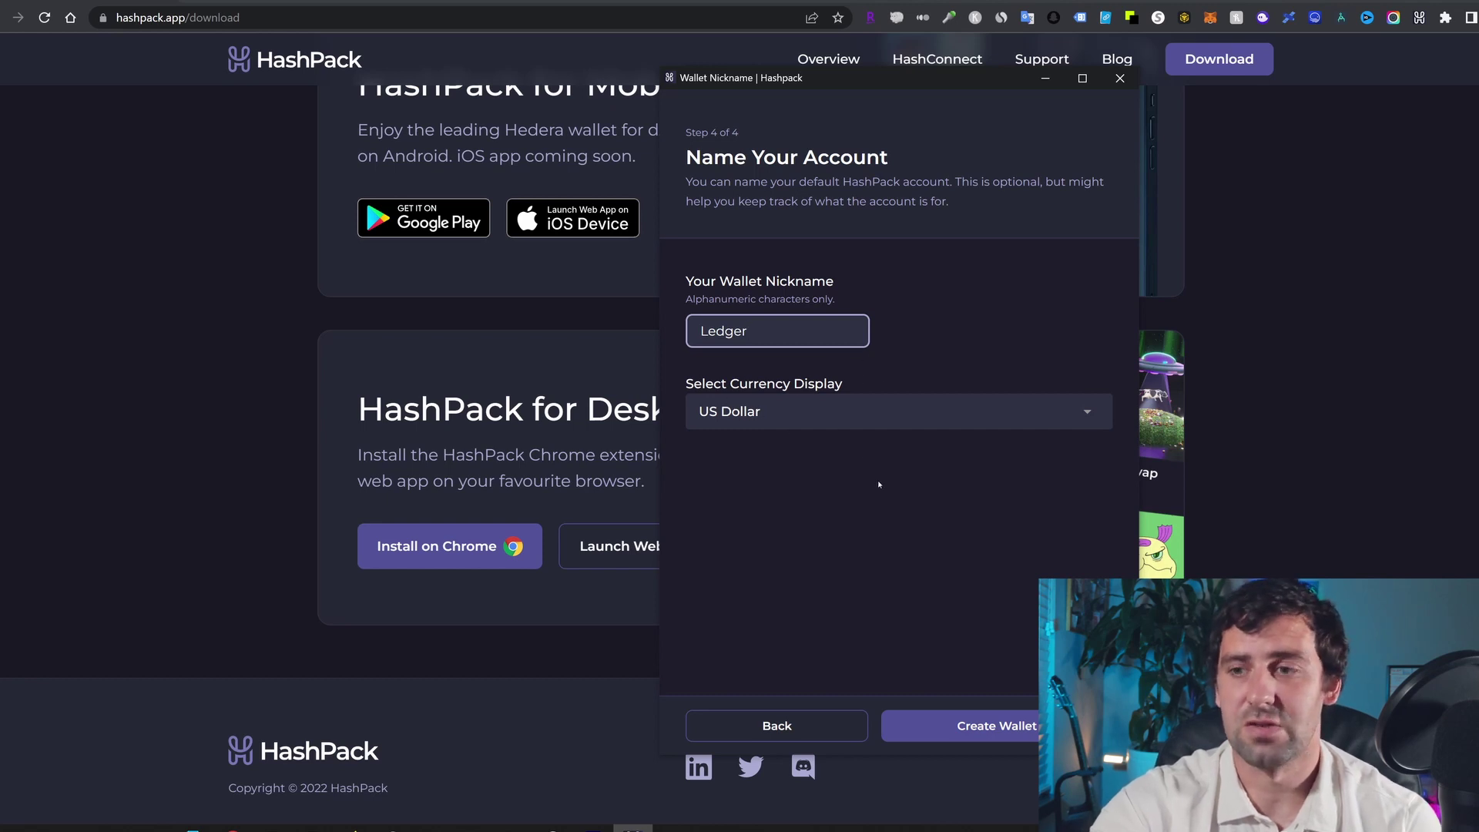
click(972, 724)
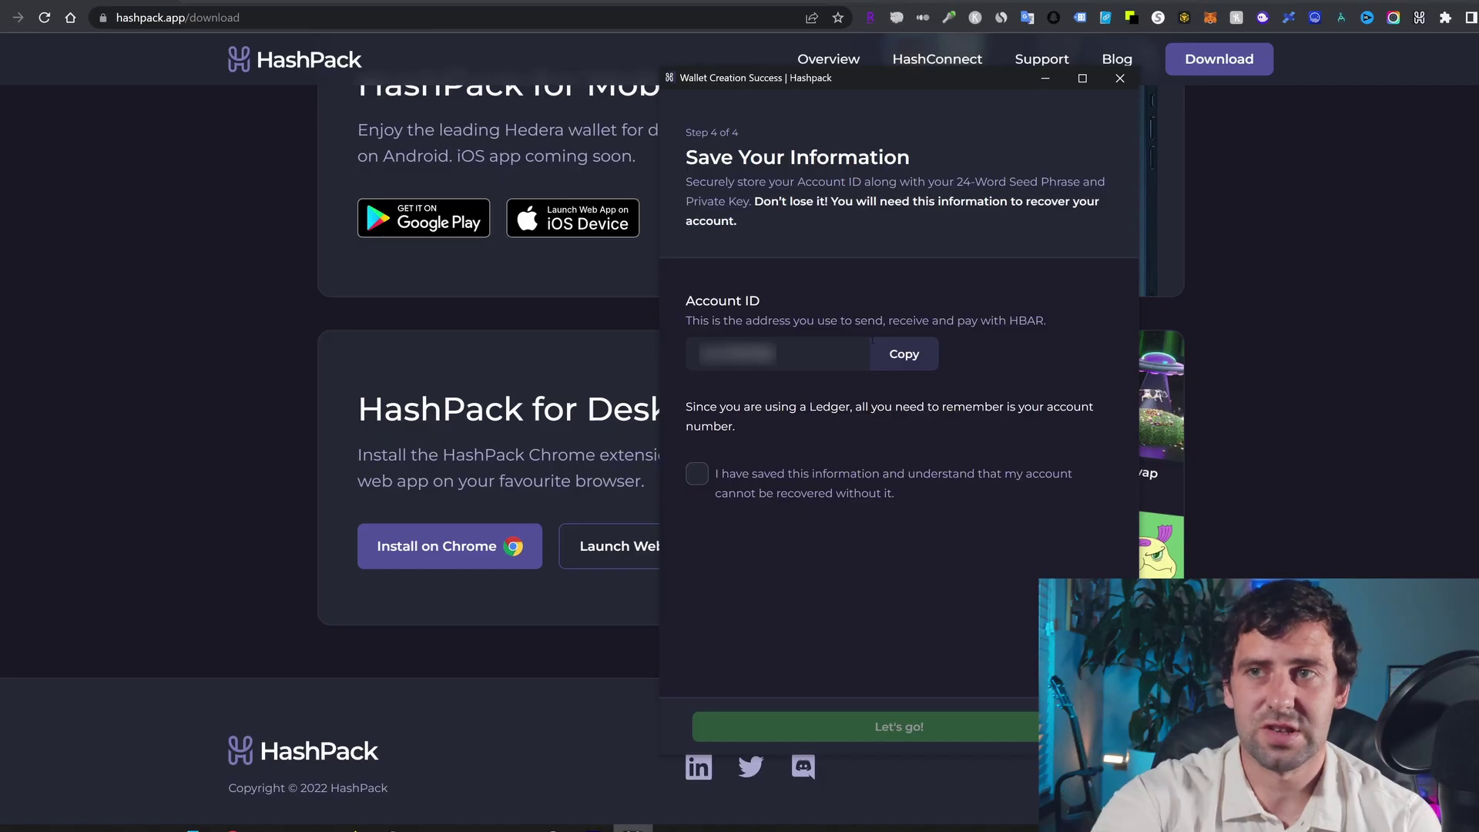
Step: Copy the new Account ID, check Hedera 1 in Ledger Live, and confirm the information is saved
click(878, 347)
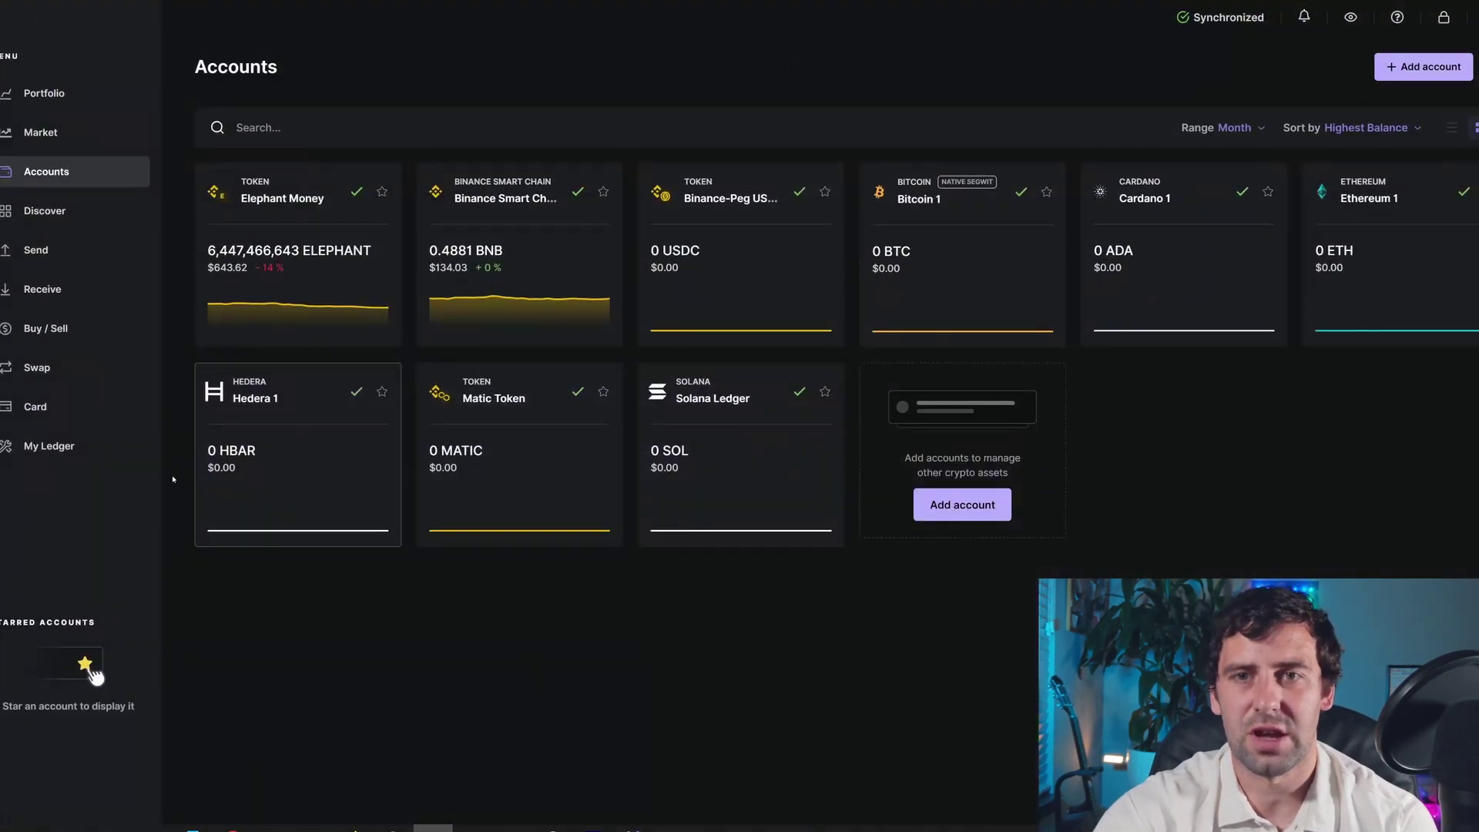
click(331, 470)
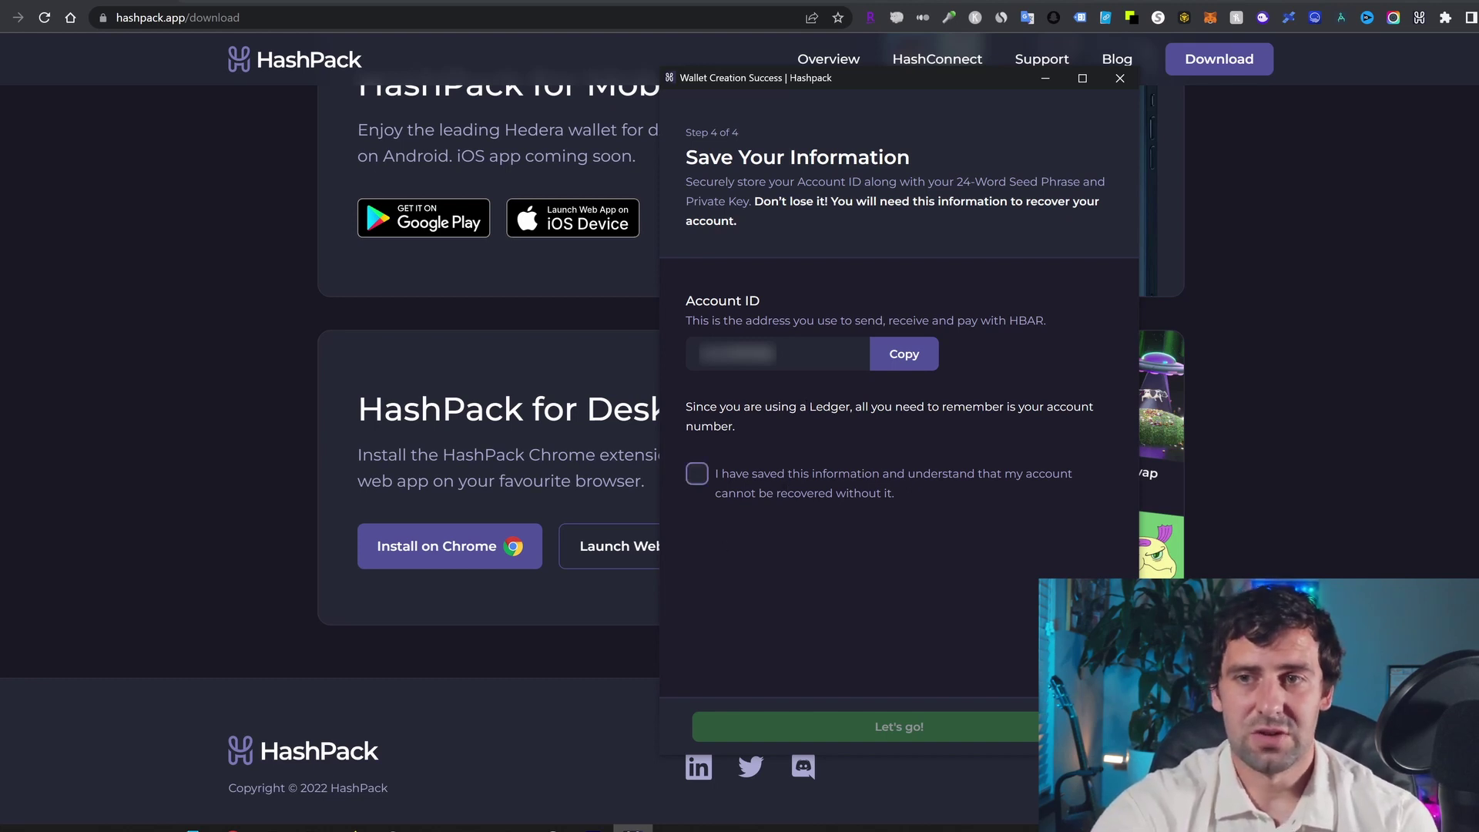
click(696, 480)
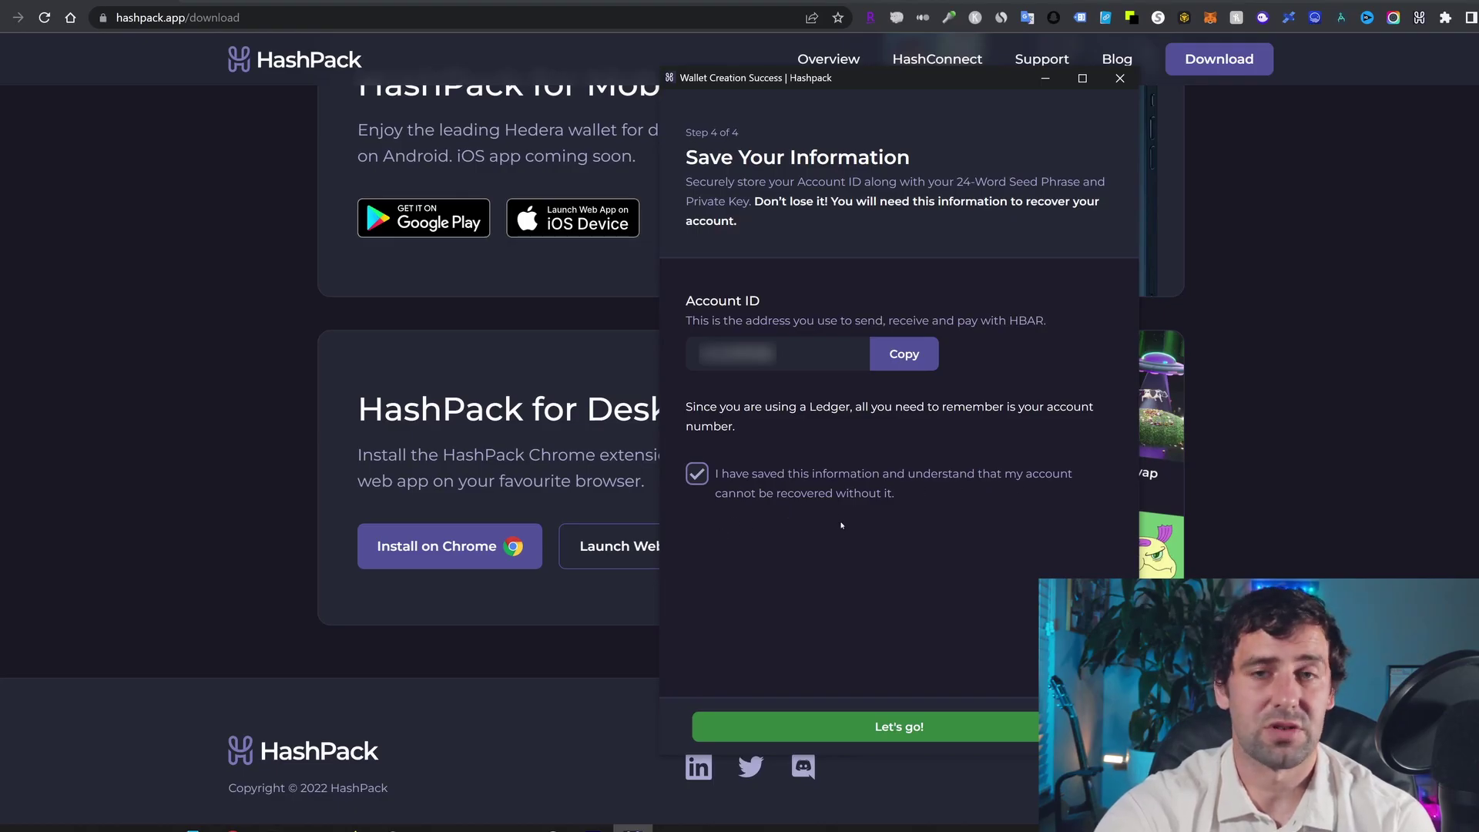
Step: Finish setup with Let's go! to reach the Ledger wallet home showing 0 HBAR
click(879, 726)
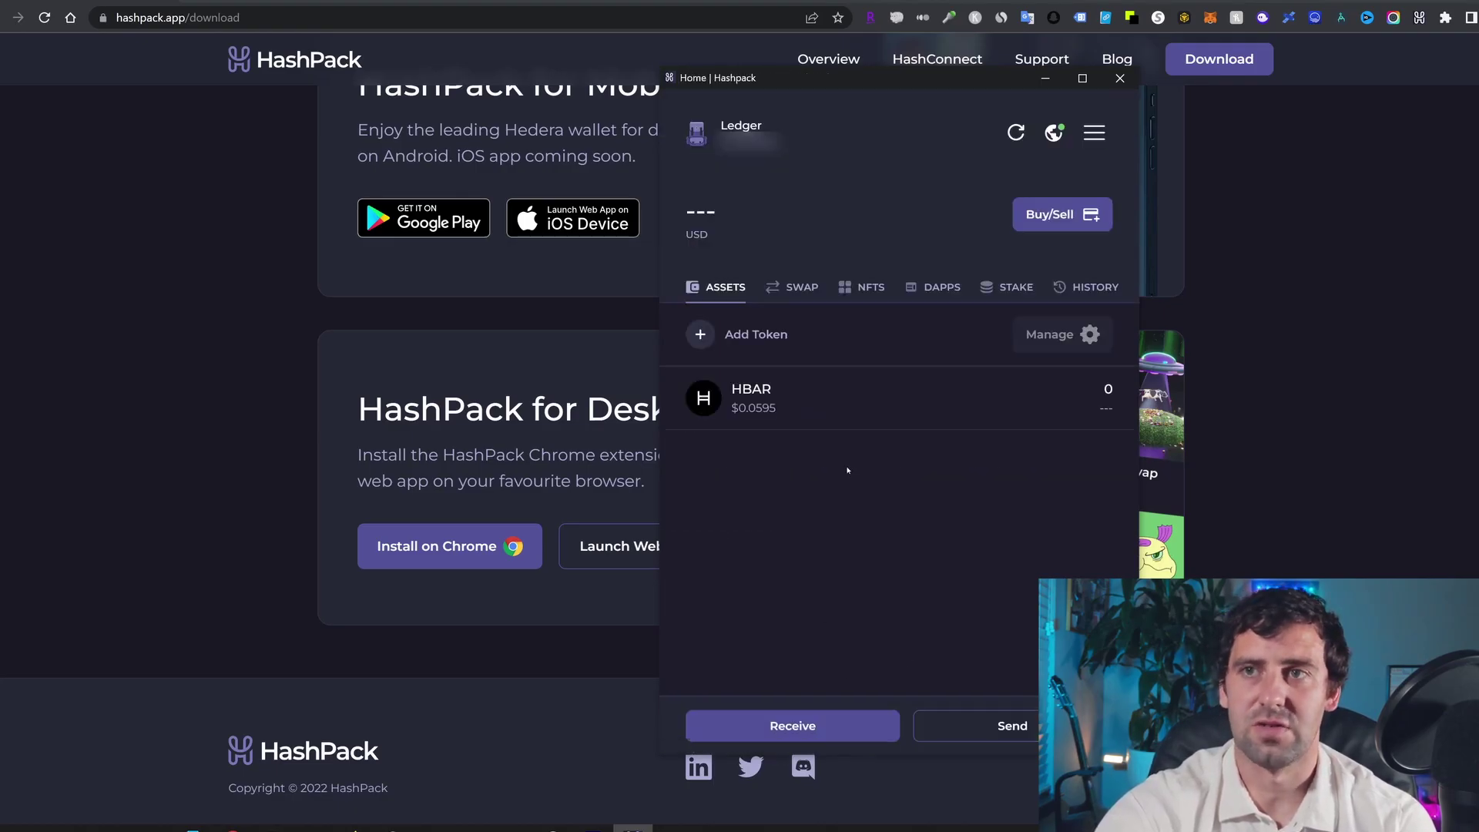